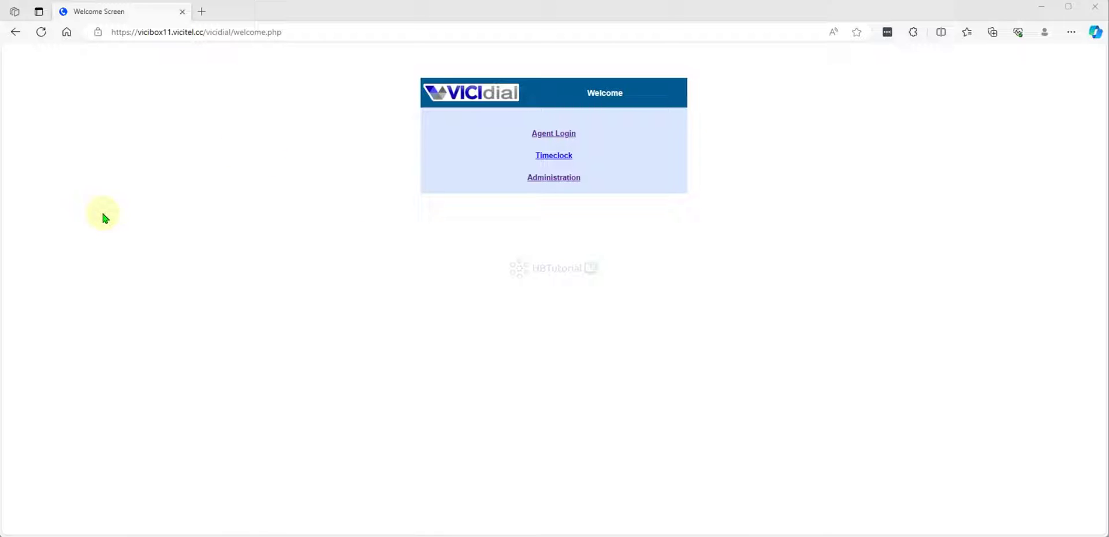
Step: Sign in to VICIdial administration and open the TestCamp campaign's Detail View settings
left_click(555, 179)
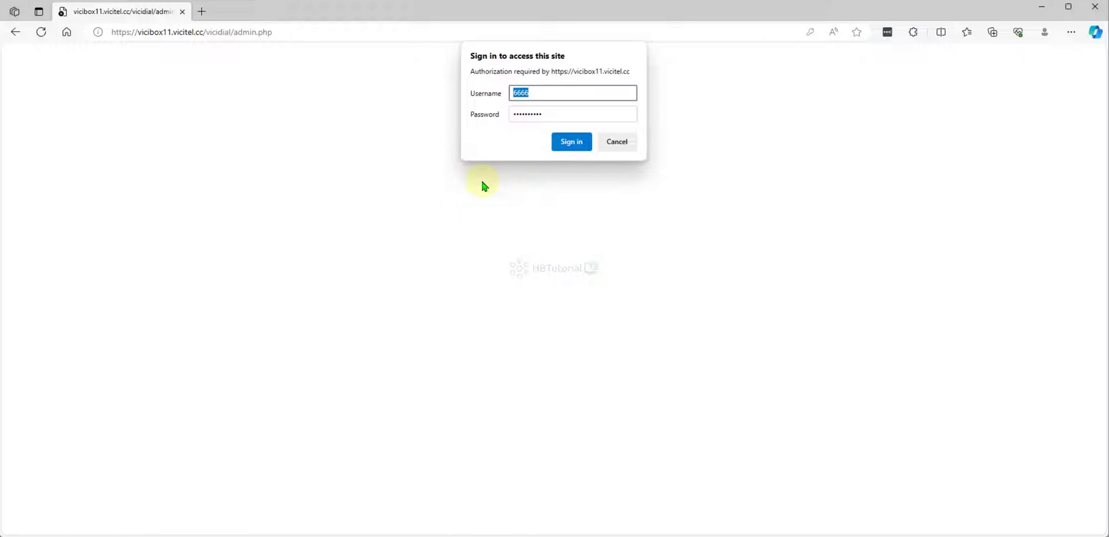
left_click(569, 141)
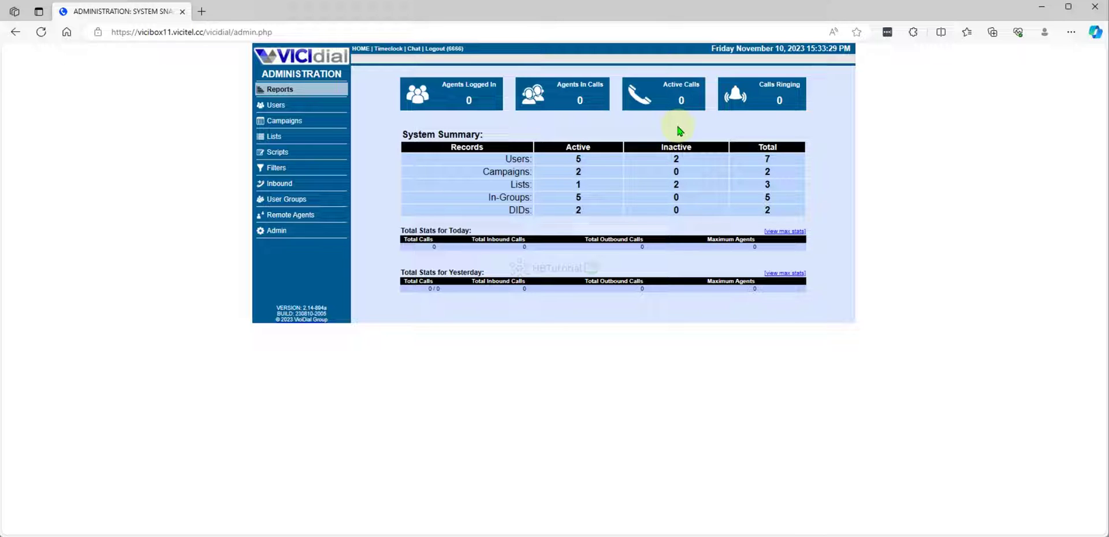
left_click(301, 122)
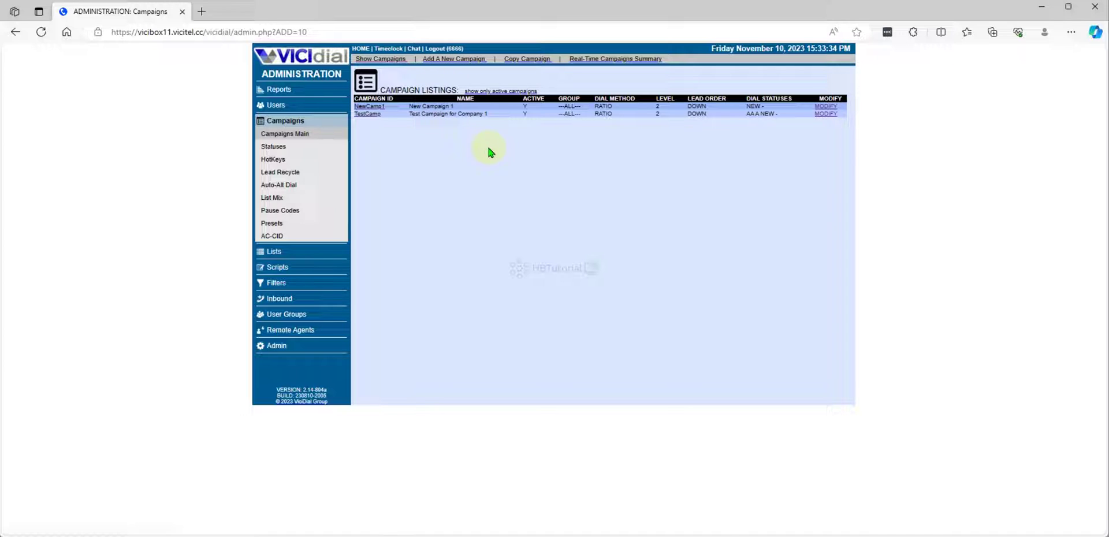
left_click(370, 115)
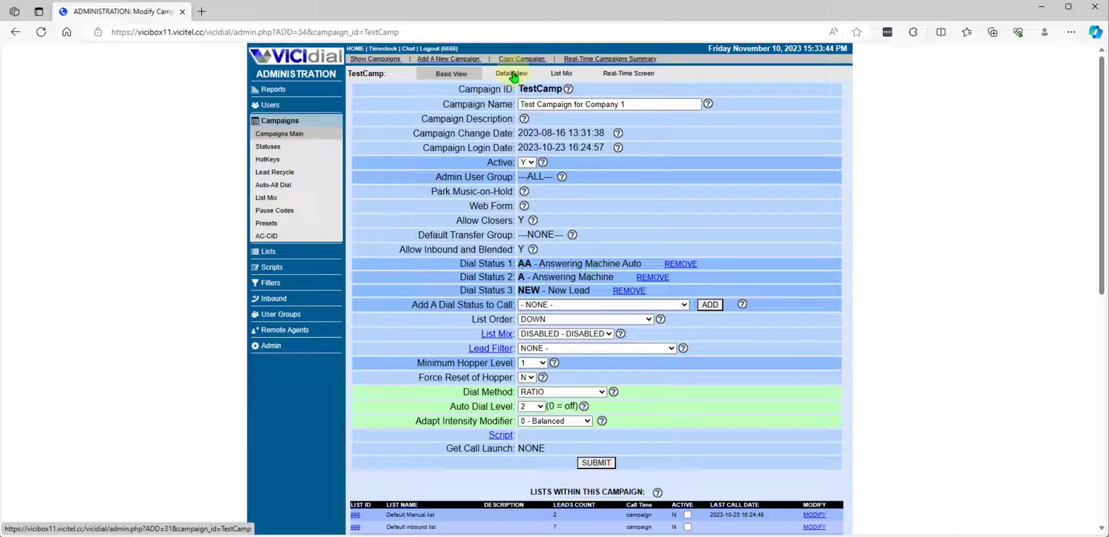
left_click(512, 76)
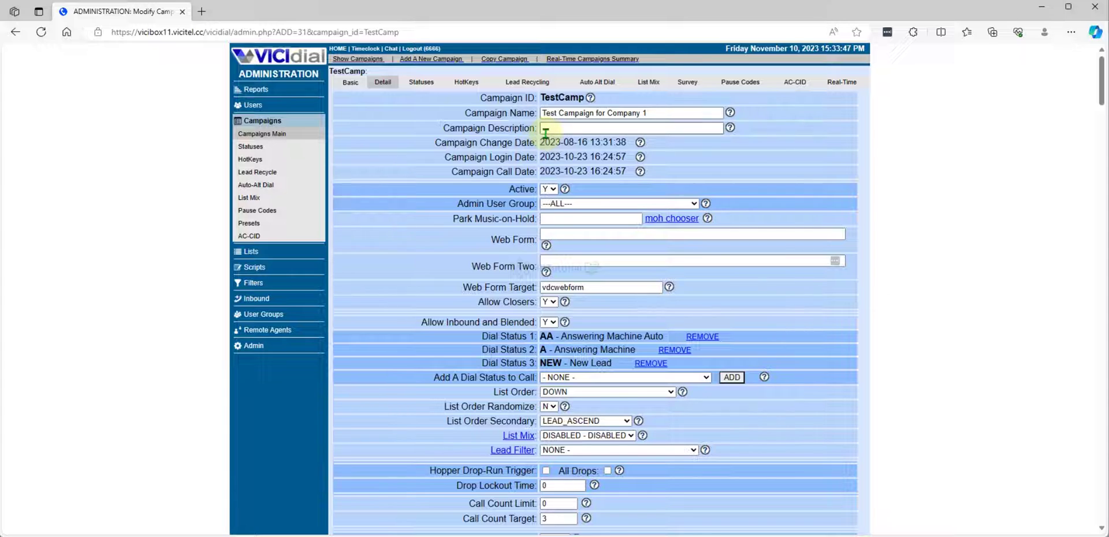
left_click(413, 178)
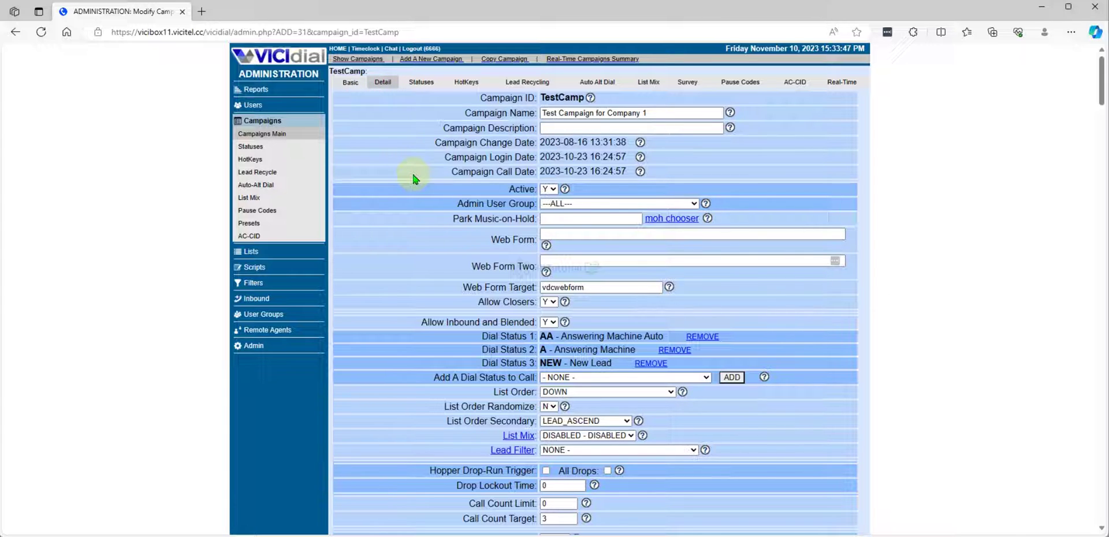
Step: Search the page for 'alt' and set Auto Alt-Number Dialing to ALT_AND_ADDR3
key("ctrl+f")
type("alt")
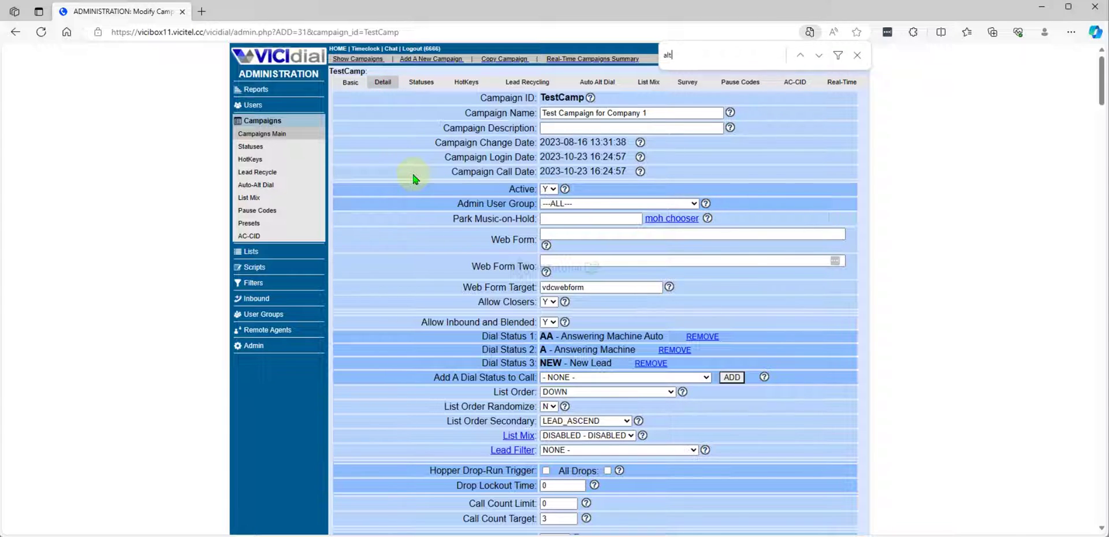
key("Return")
key("Return")
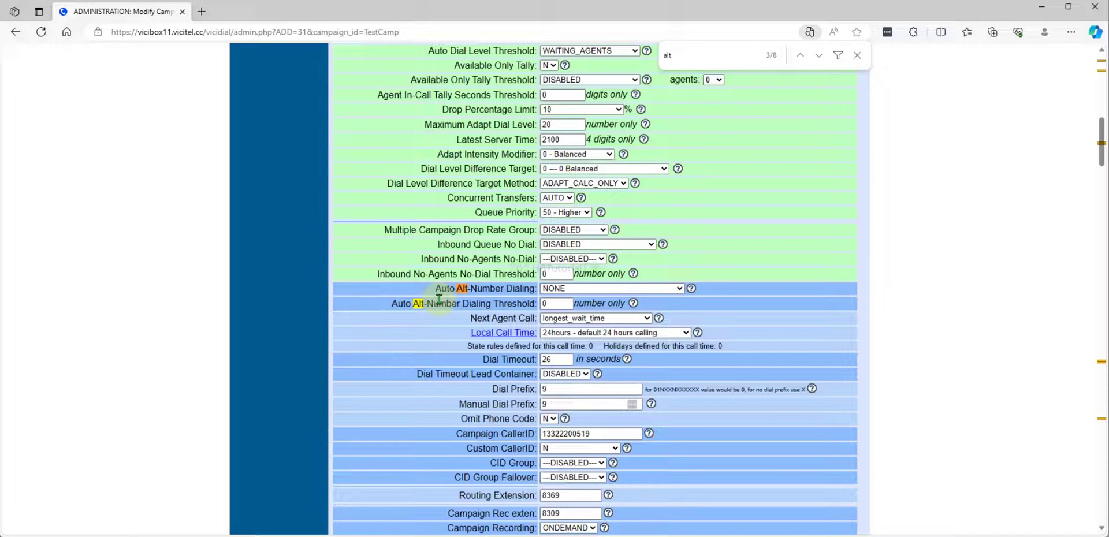
left_click_drag(436, 289, 537, 289)
scroll(520, 277, "down", 2)
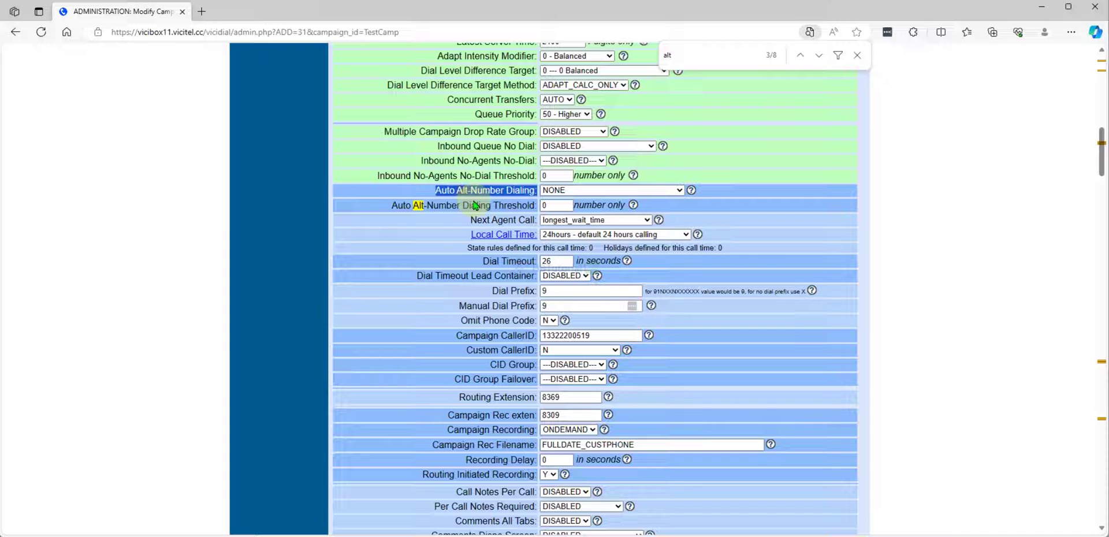
left_click(563, 191)
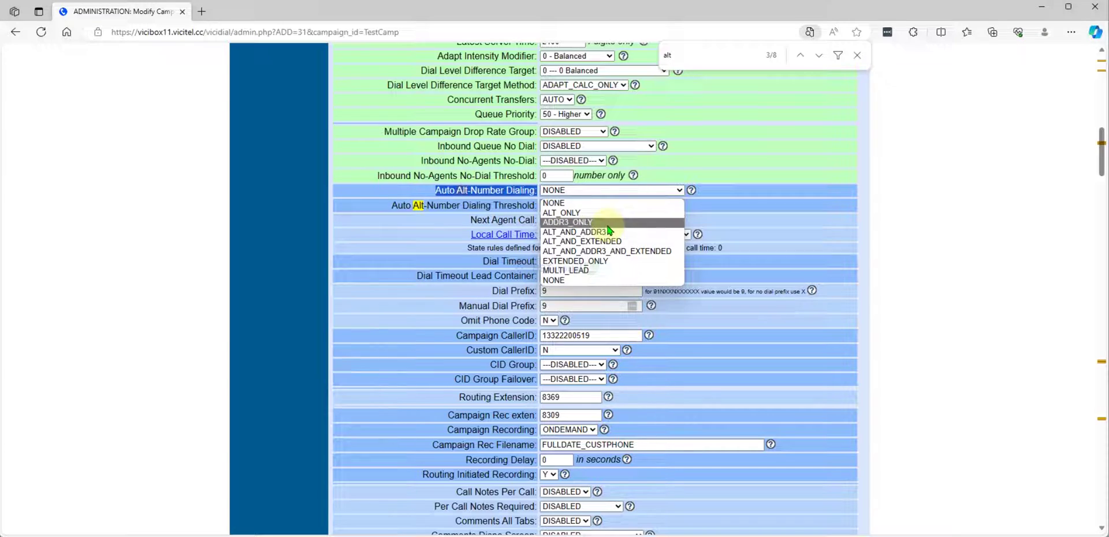
left_click(561, 234)
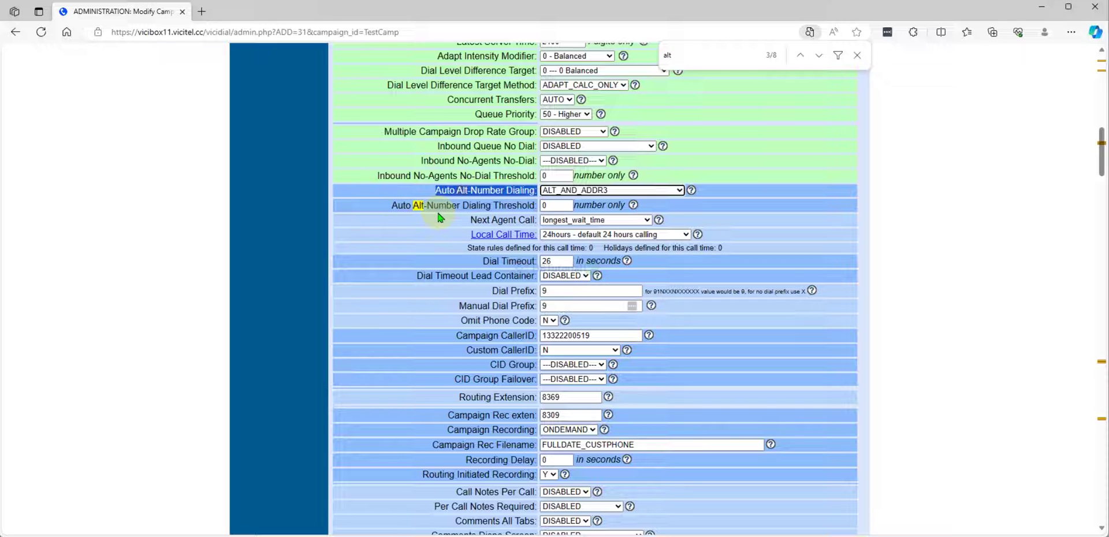
left_click(556, 205)
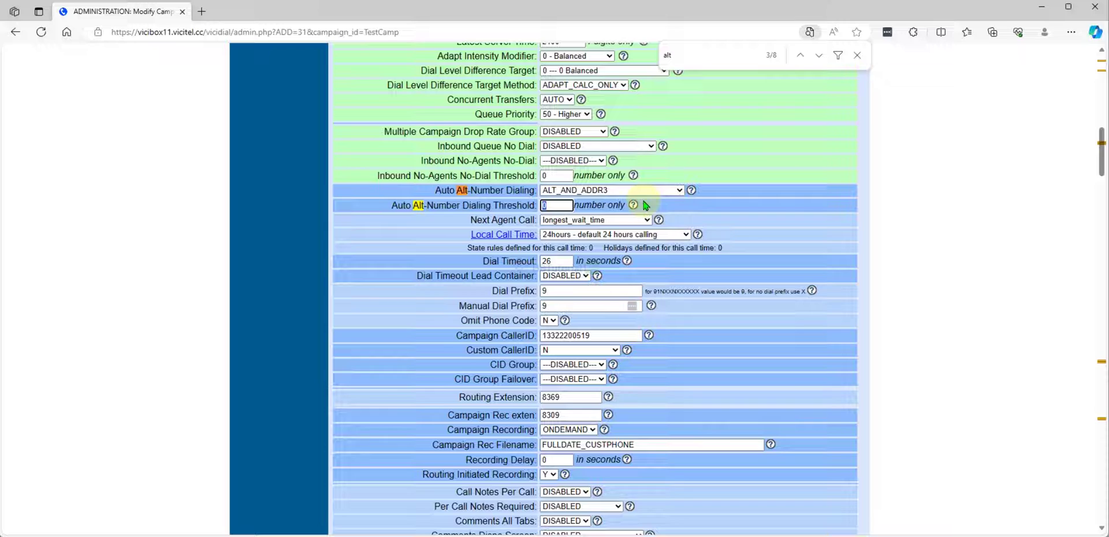
left_click(638, 190)
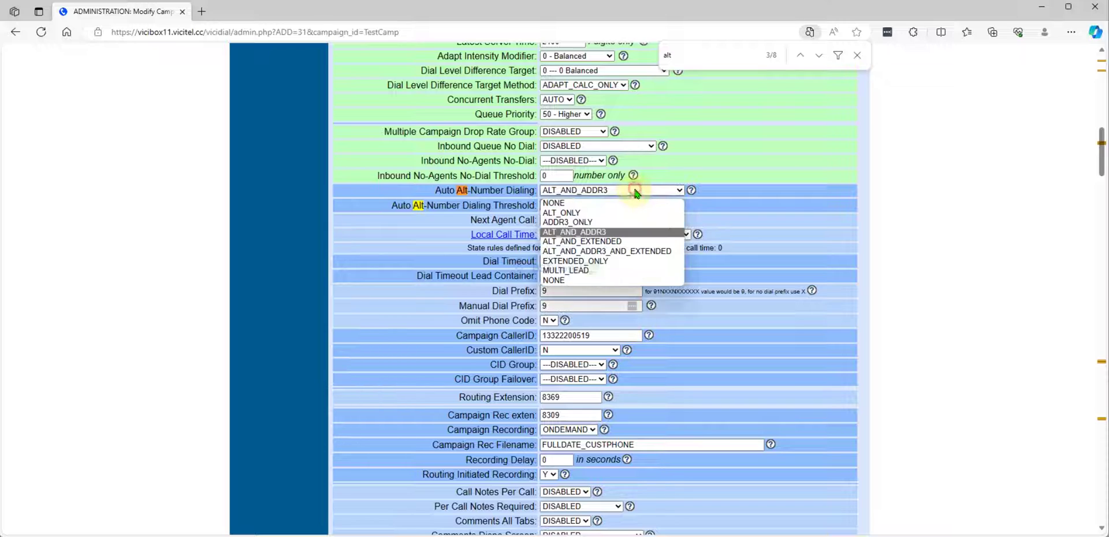
left_click(711, 153)
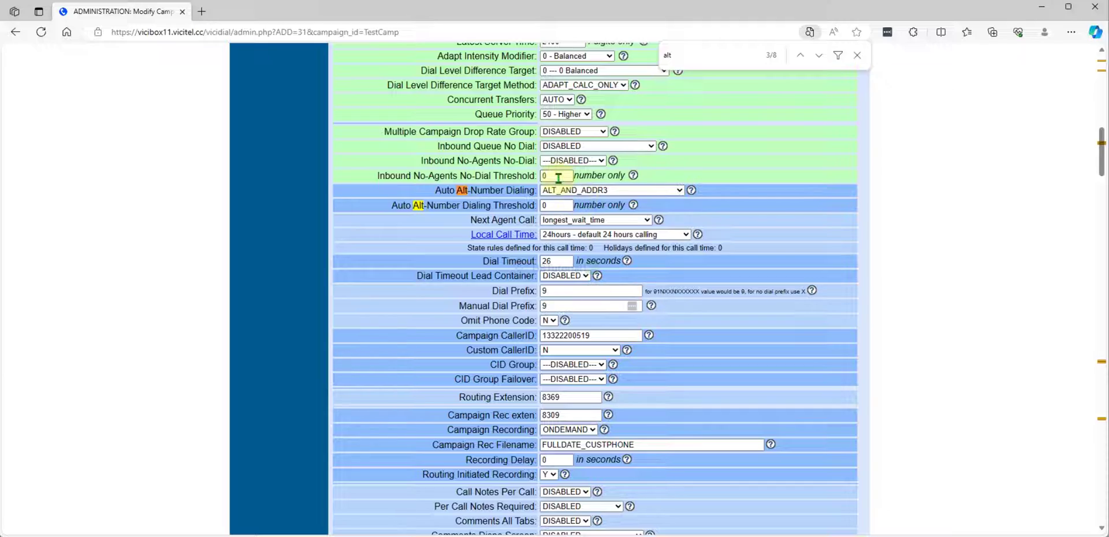
scroll(614, 309, "down", 20)
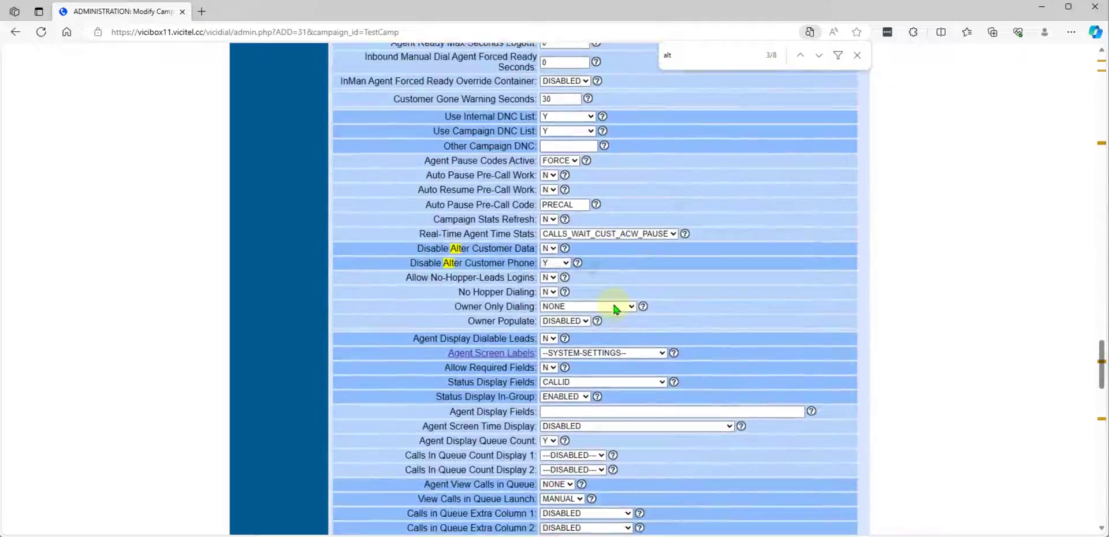
scroll(614, 309, "down", 20)
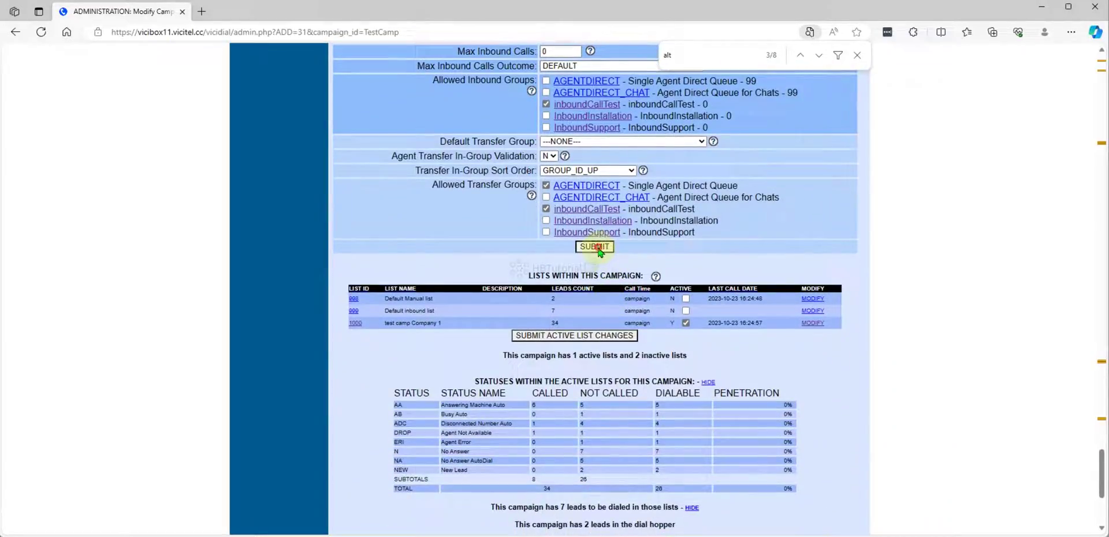
Step: Submit the TestCamp changes and open its Auto Alt Dial statuses list (B, N, NA, DC)
left_click(595, 248)
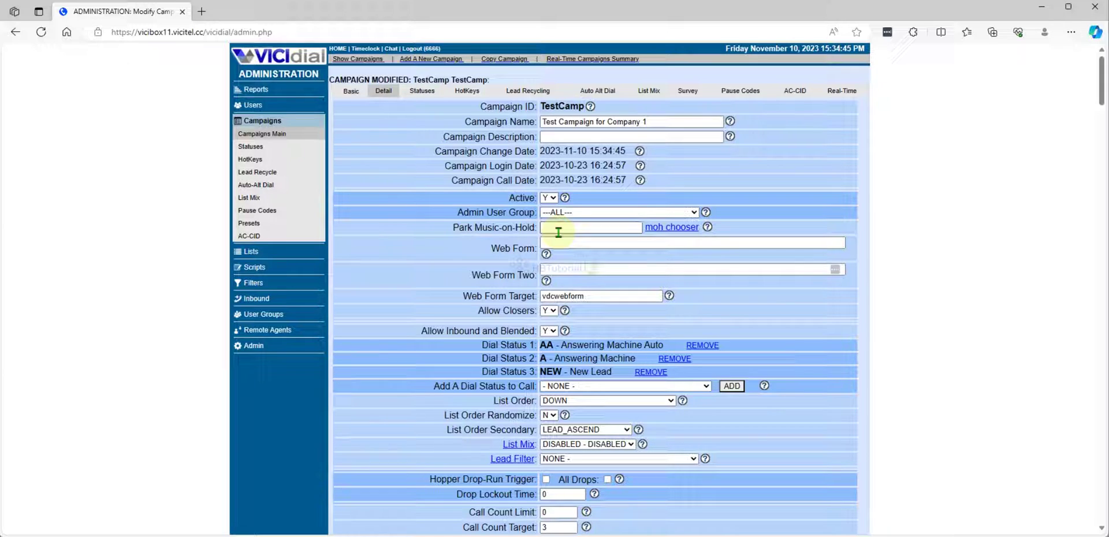
left_click(588, 92)
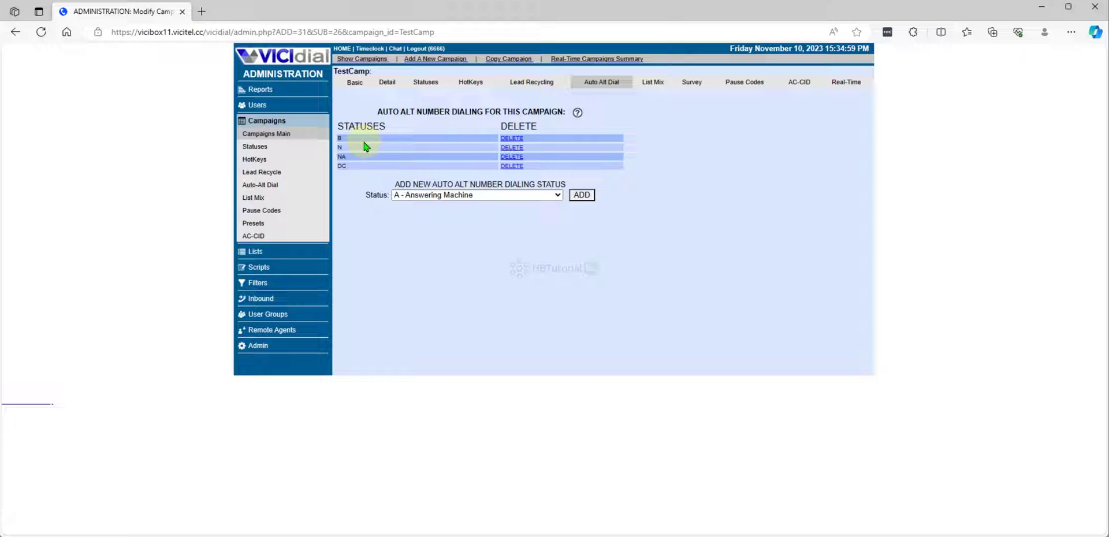
double_click(340, 139)
left_click(384, 249)
double_click(340, 138)
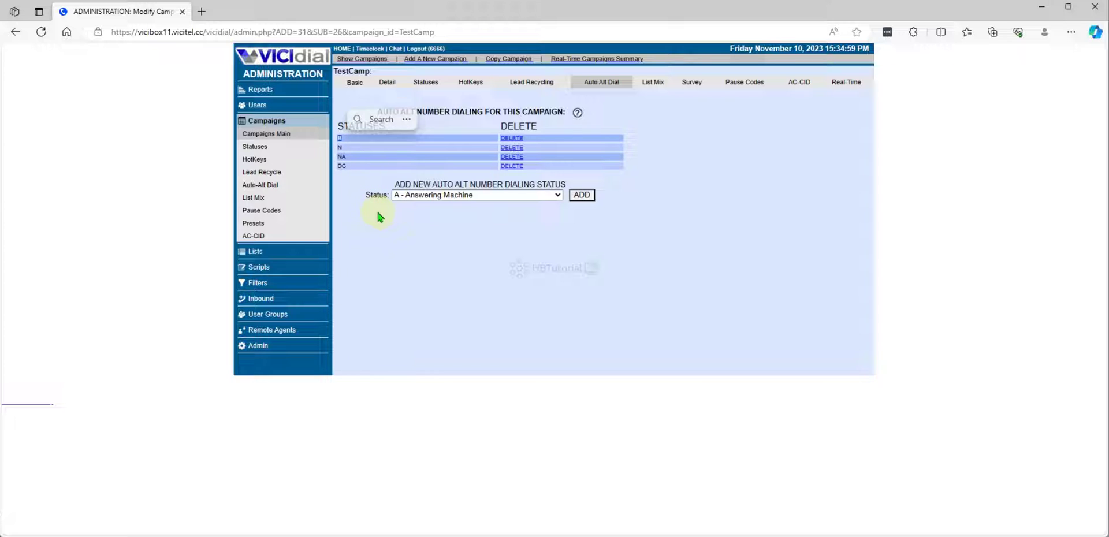
Step: Read the help explanation of auto alt dial statuses, then close it
left_click(577, 114)
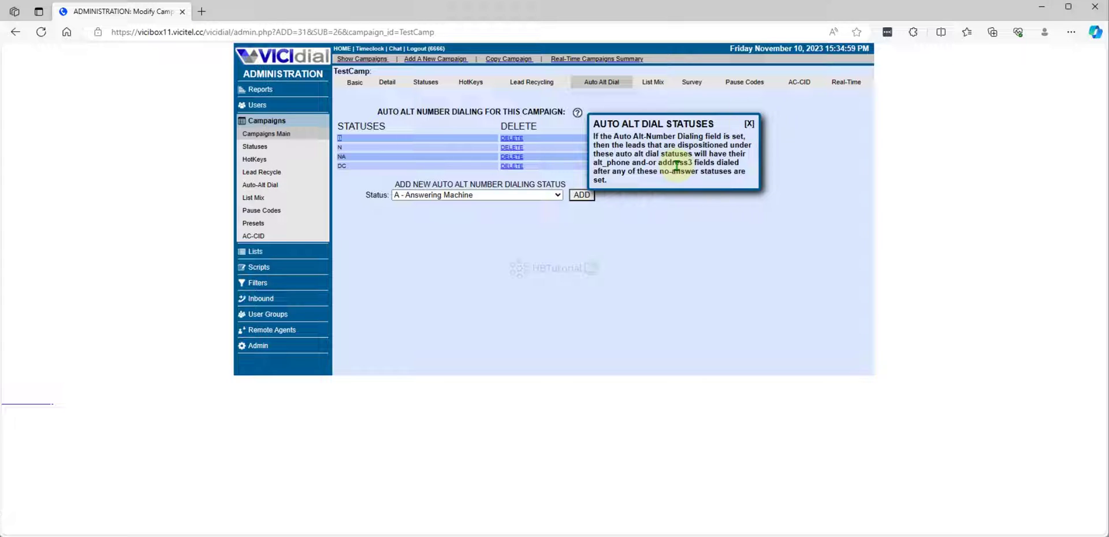
left_click_drag(621, 163, 594, 159)
left_click(595, 162)
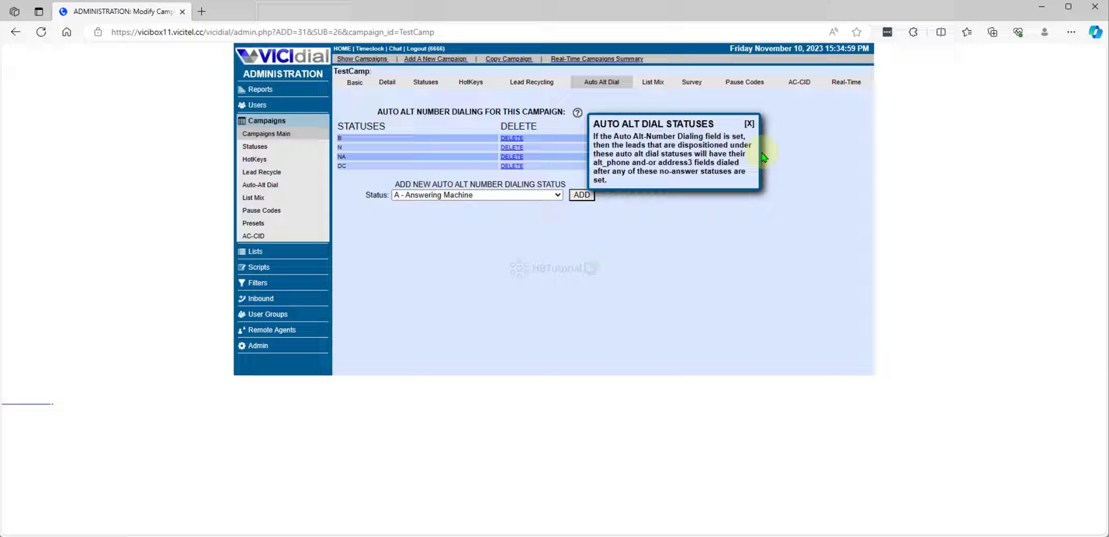
left_click(747, 123)
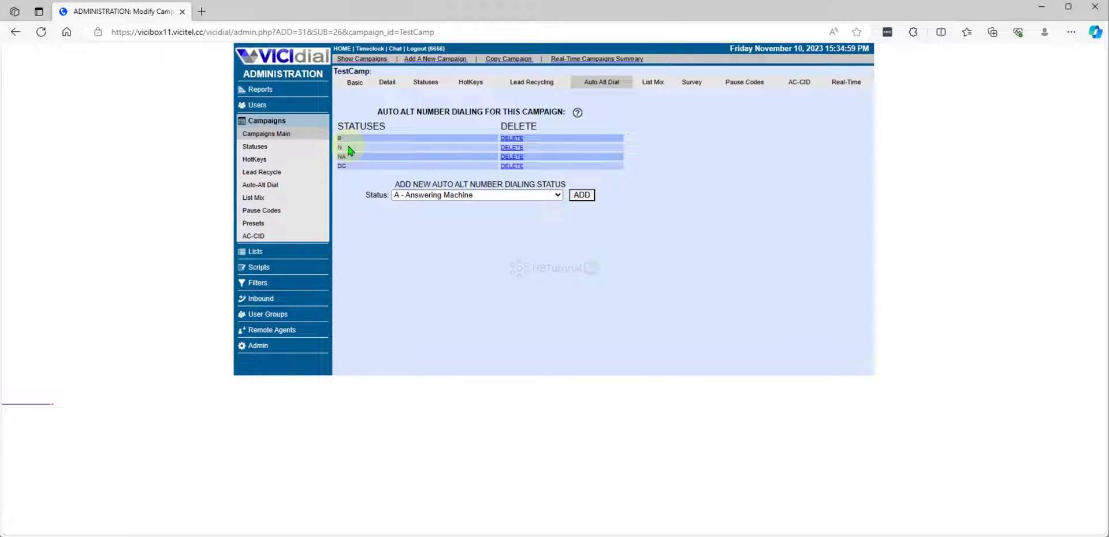
Step: Add ADCT to TestCamp's auto alt dial statuses
left_click(411, 225)
left_click(416, 196)
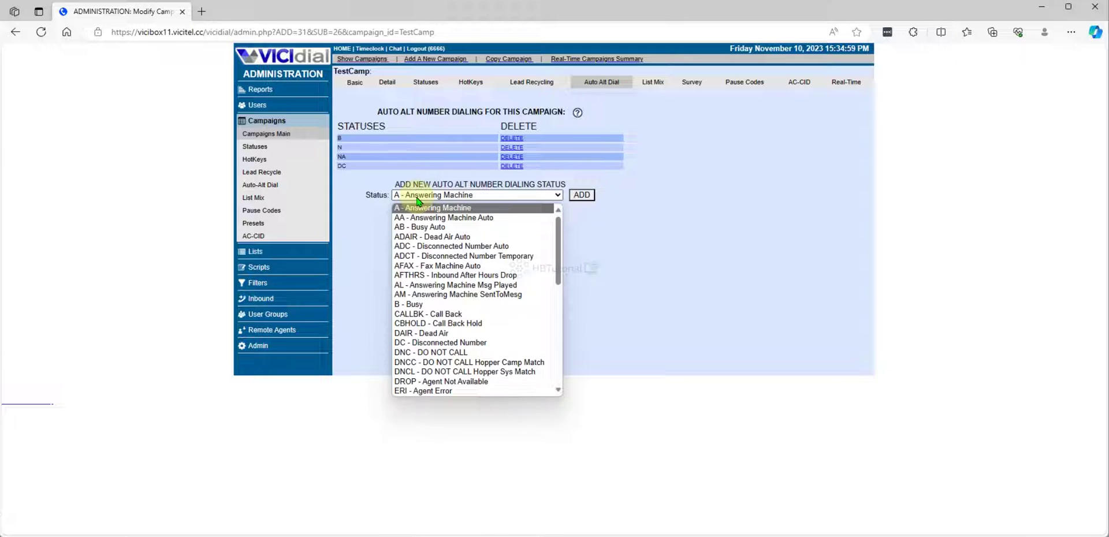
left_click(457, 257)
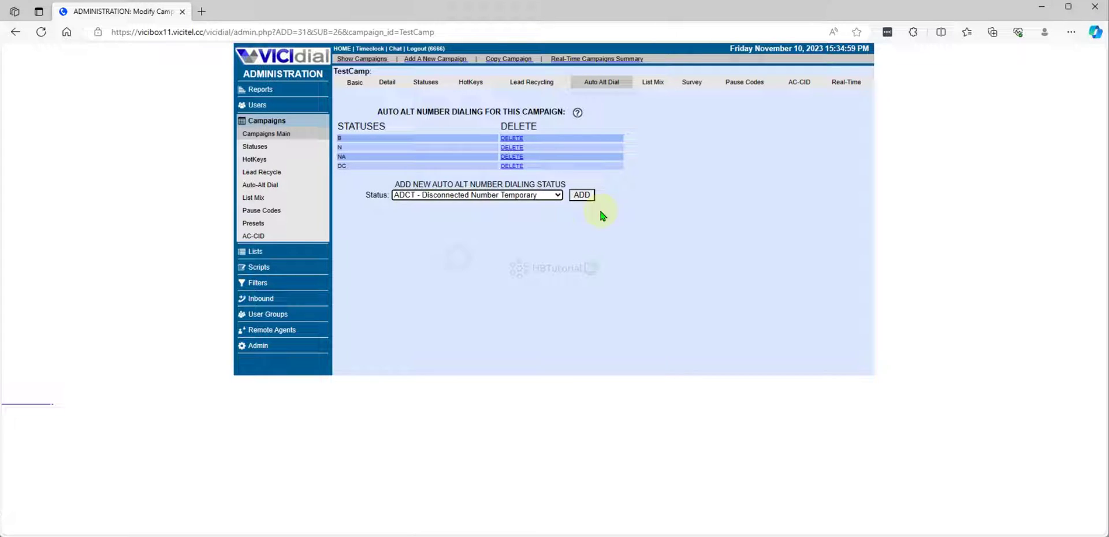
left_click(582, 196)
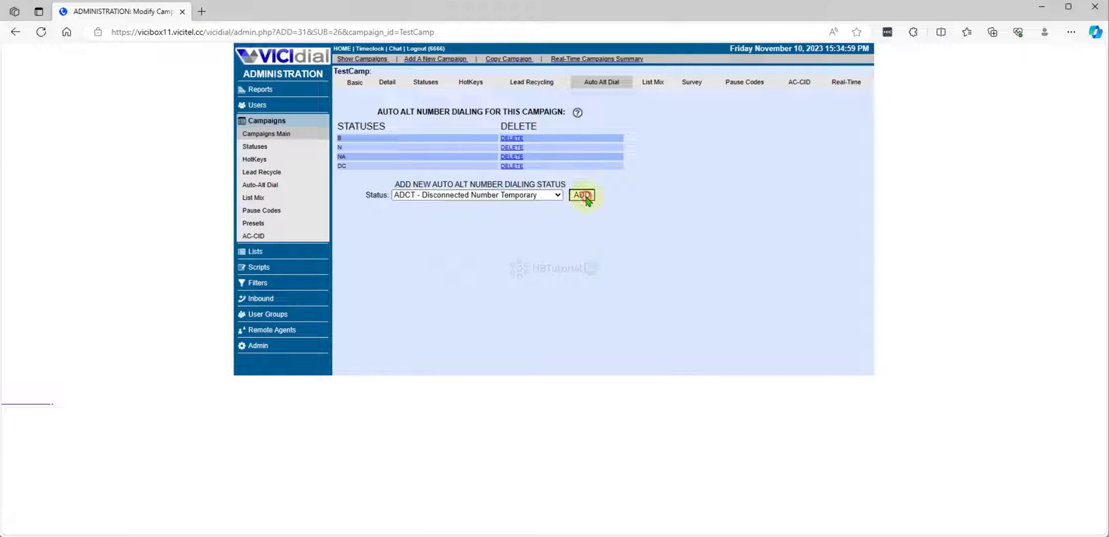
Step: Add DAIR - Dead Air to the auto-alt status list
left_click(523, 204)
scroll(510, 309, "down", 5)
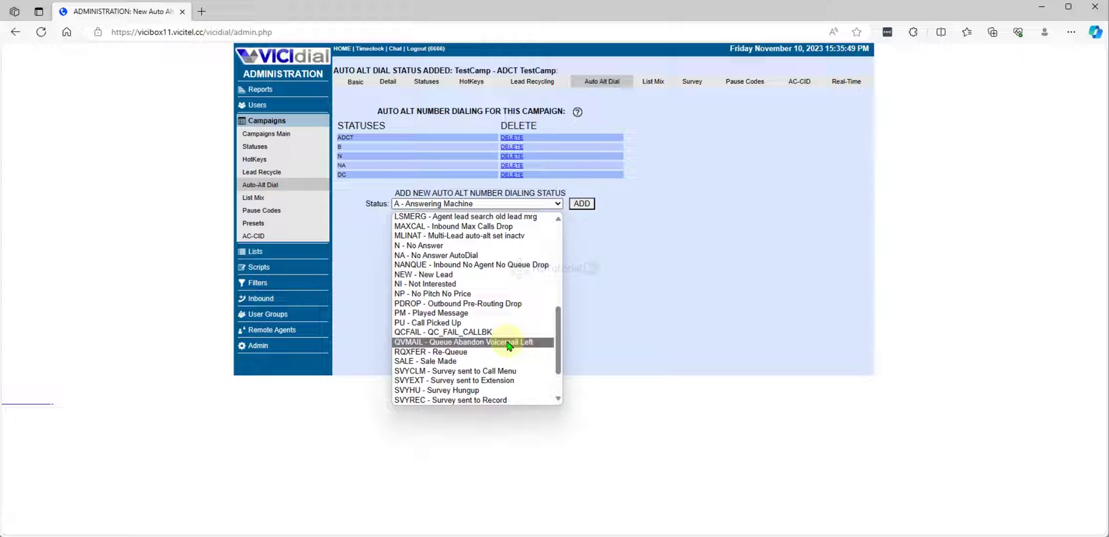
scroll(508, 343, "down", 2)
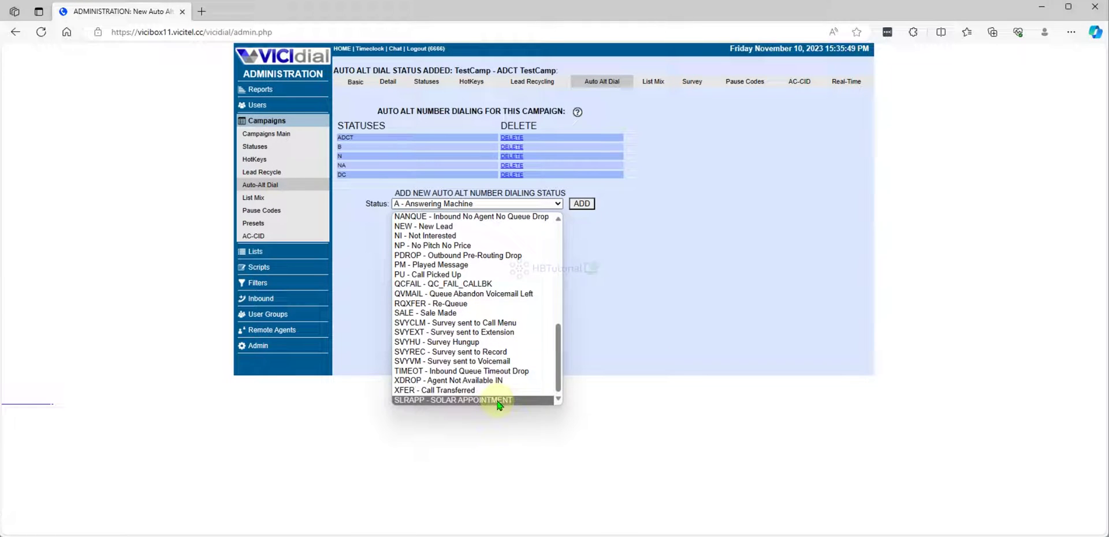
scroll(499, 393, "up", 7)
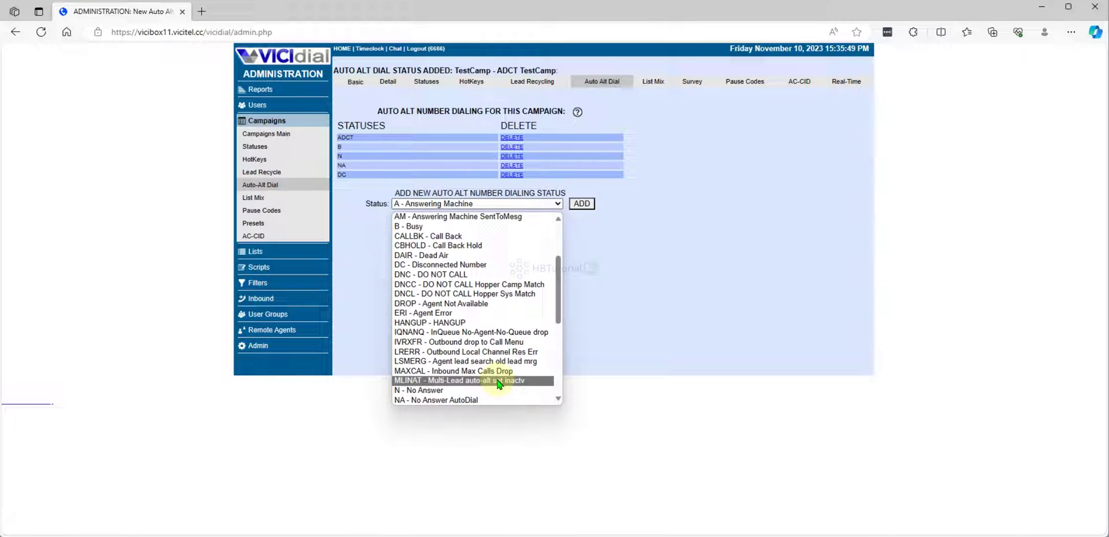
left_click(452, 263)
left_click(580, 204)
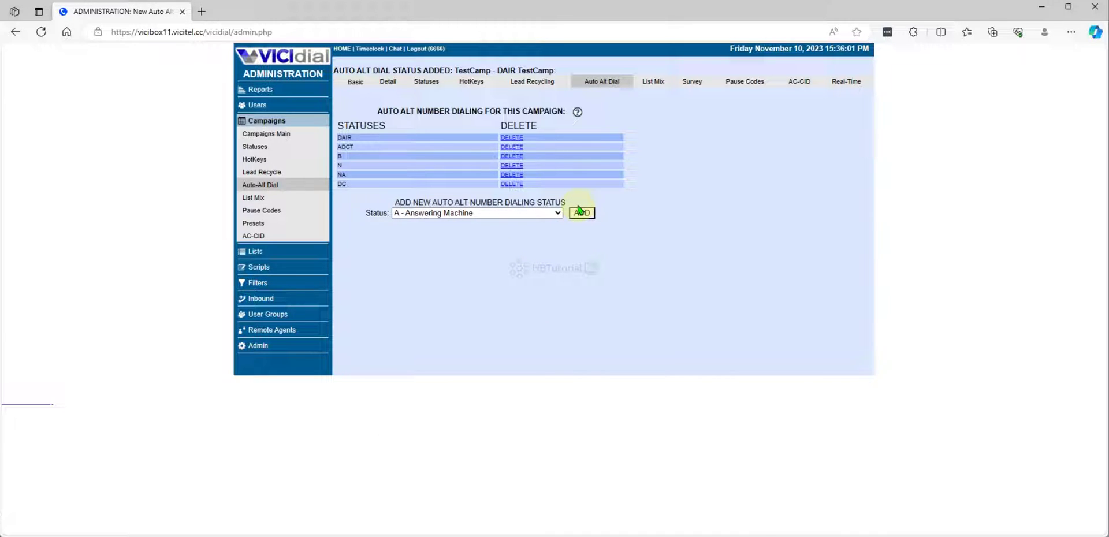
Step: Add ADAIR - Dead Air Auto to the auto-alt status list
left_click(484, 214)
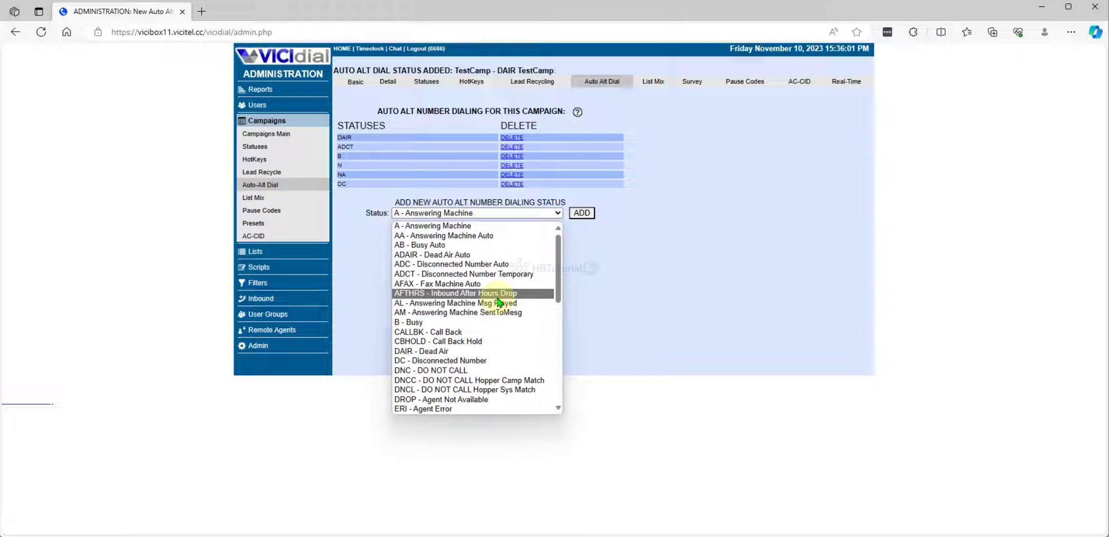
left_click(479, 361)
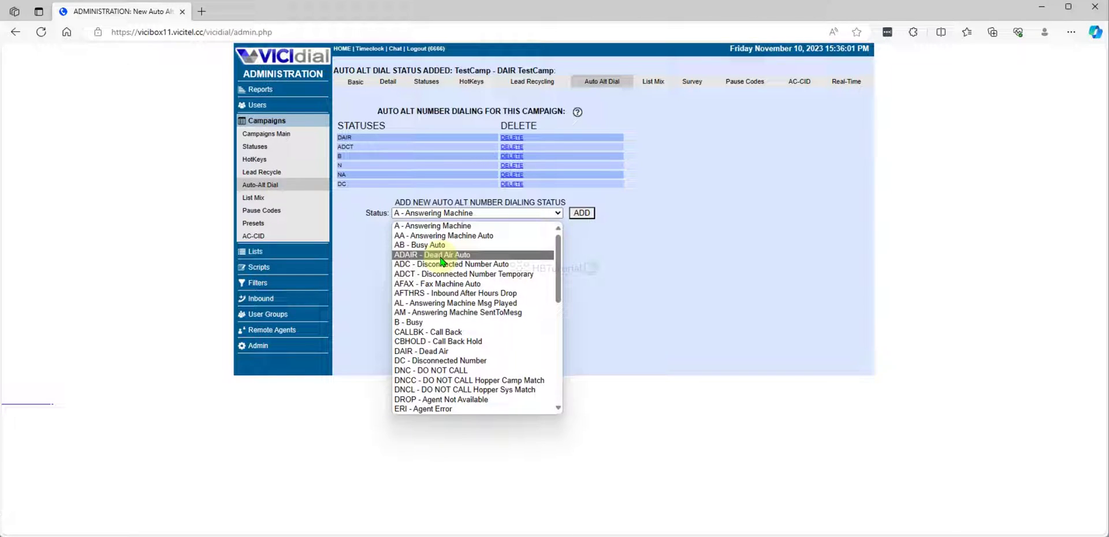
left_click(442, 255)
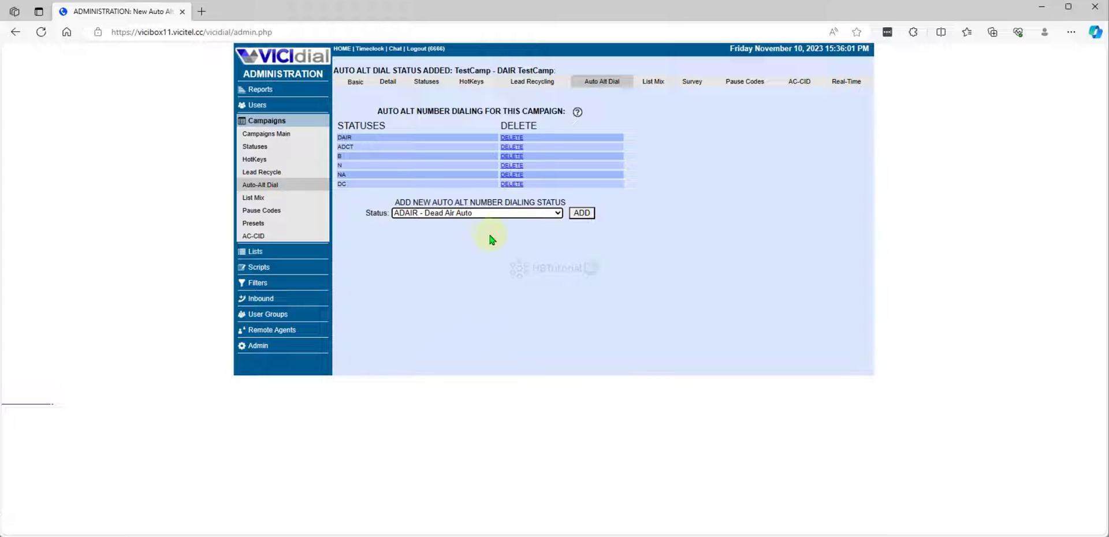
left_click(580, 215)
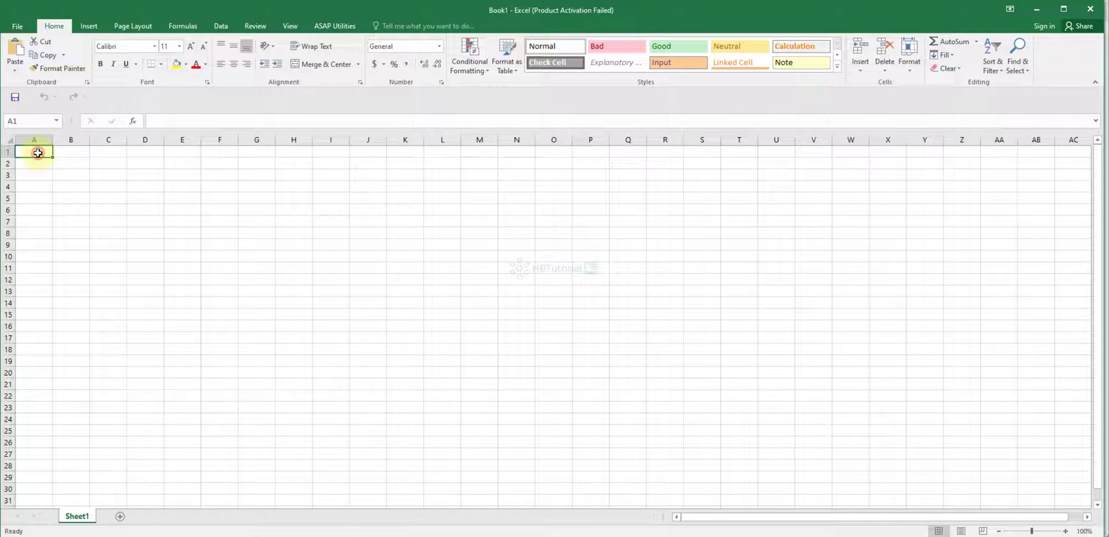
Step: Enter the headers FirstName, LastName, Phone 1, Phone 2 and Phone3 in A1:E1
type("name")
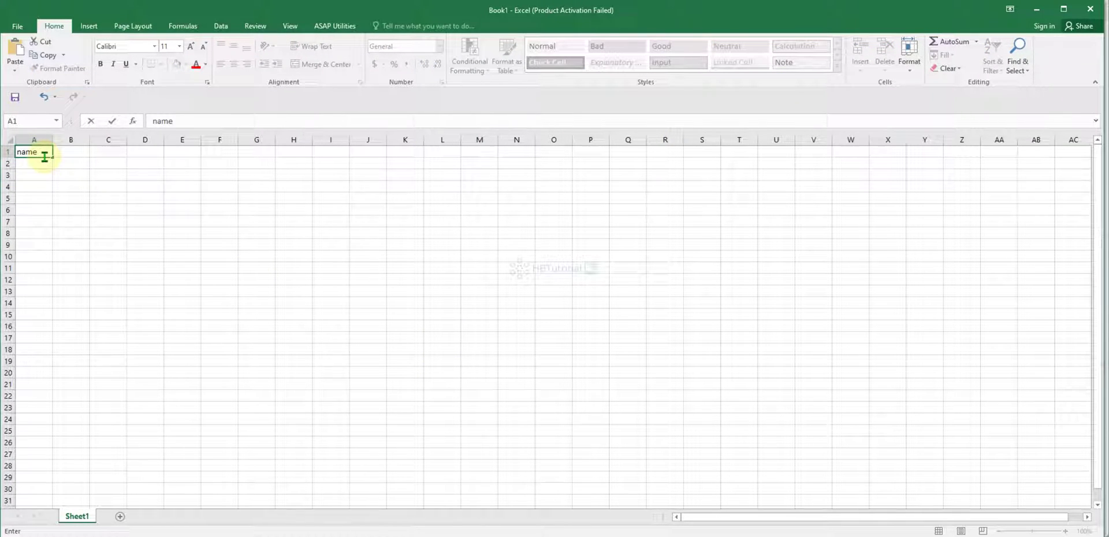
key("BackSpace")
key("BackSpace")
key("BackSpace")
type("FirstName")
key("Tab")
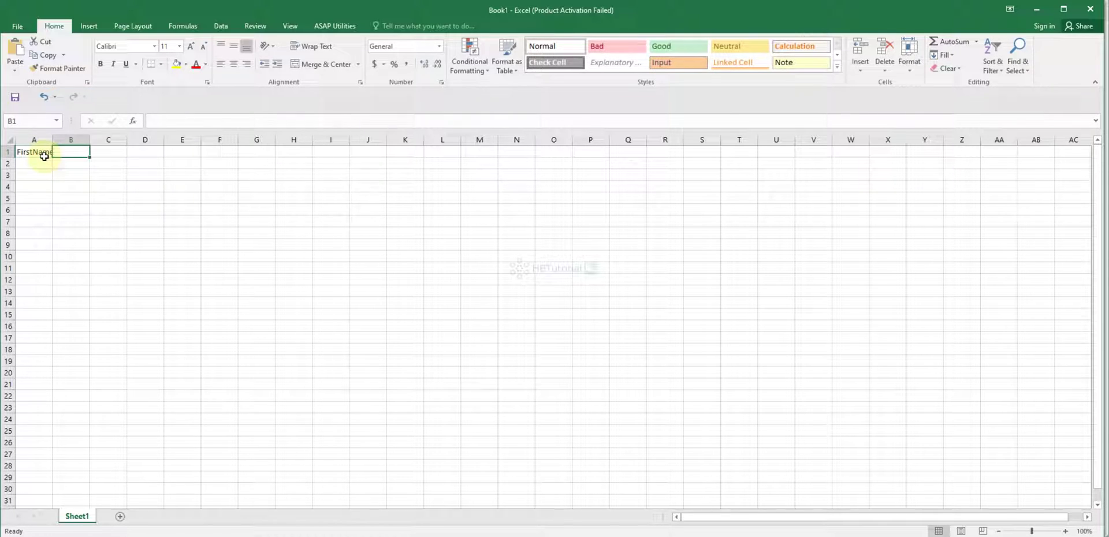
type("LastName")
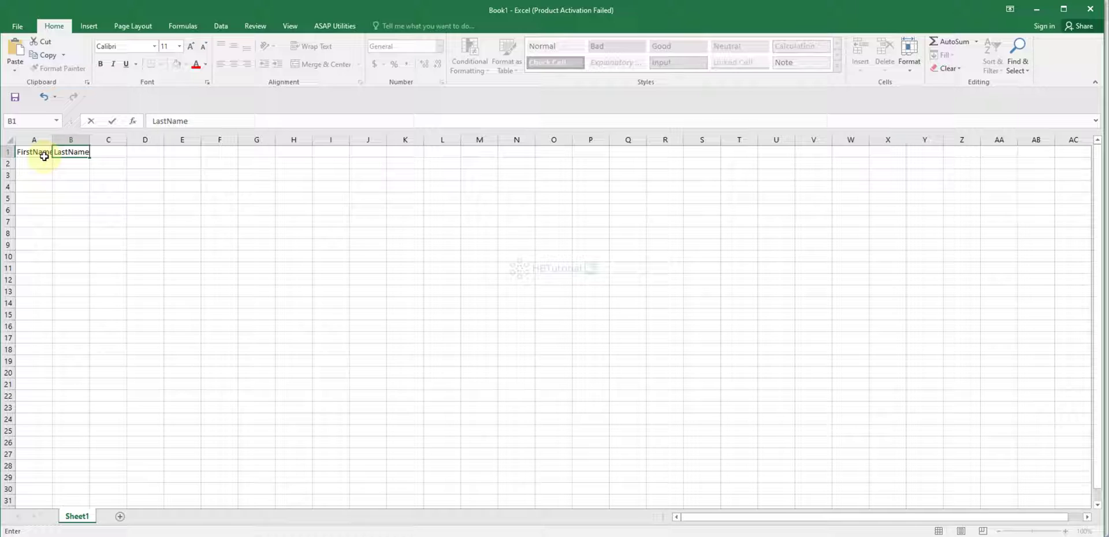
key("Tab")
type("Phone")
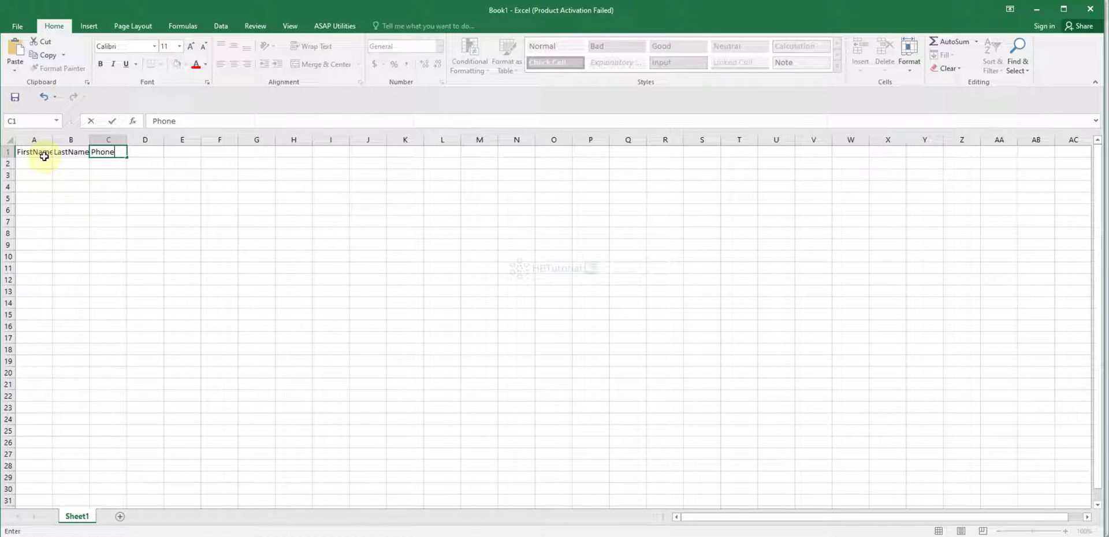
type(" 1")
key("Tab")
type("Phone")
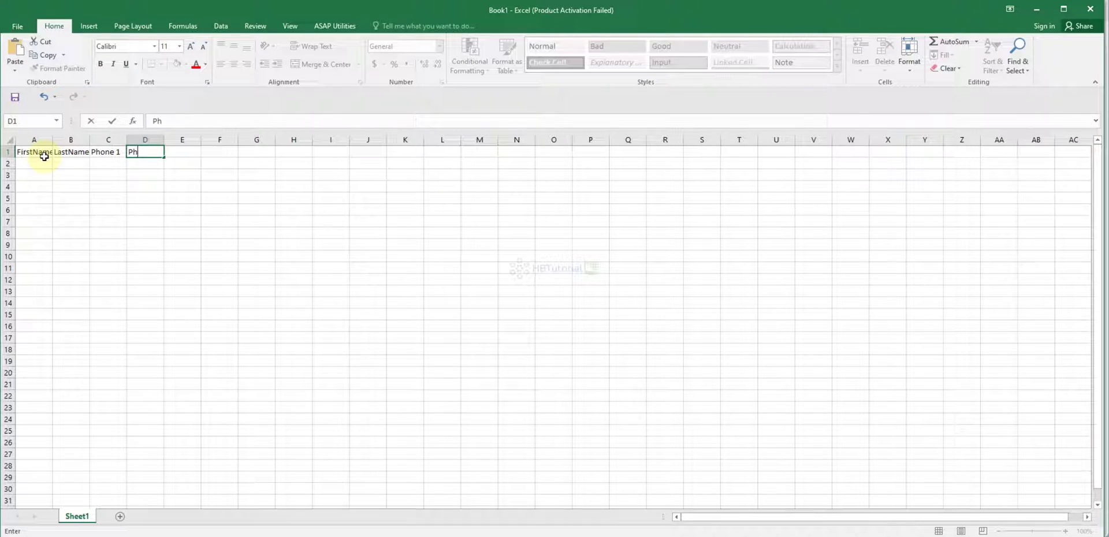
key("Tab")
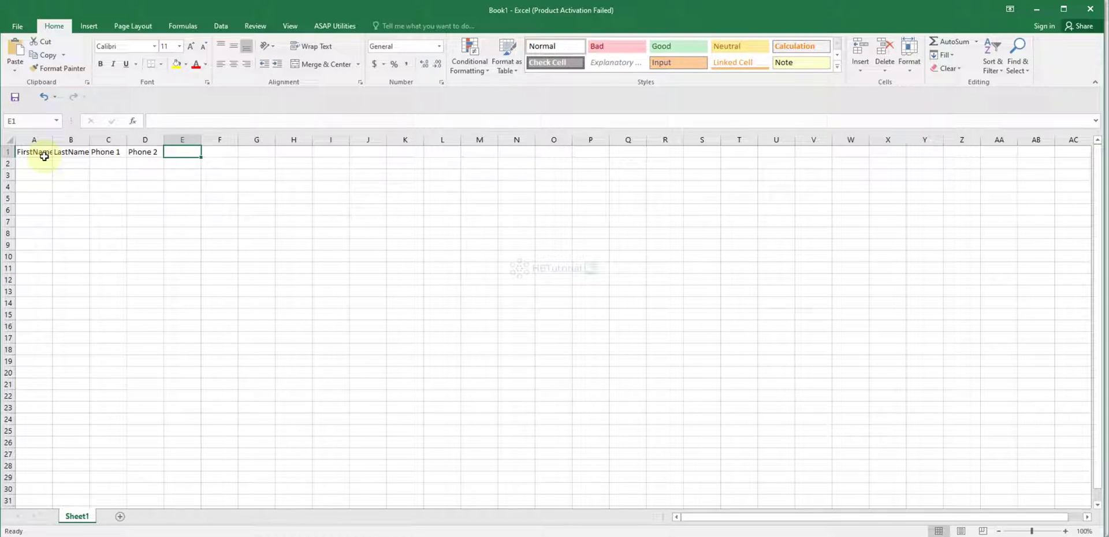
type("Phone3")
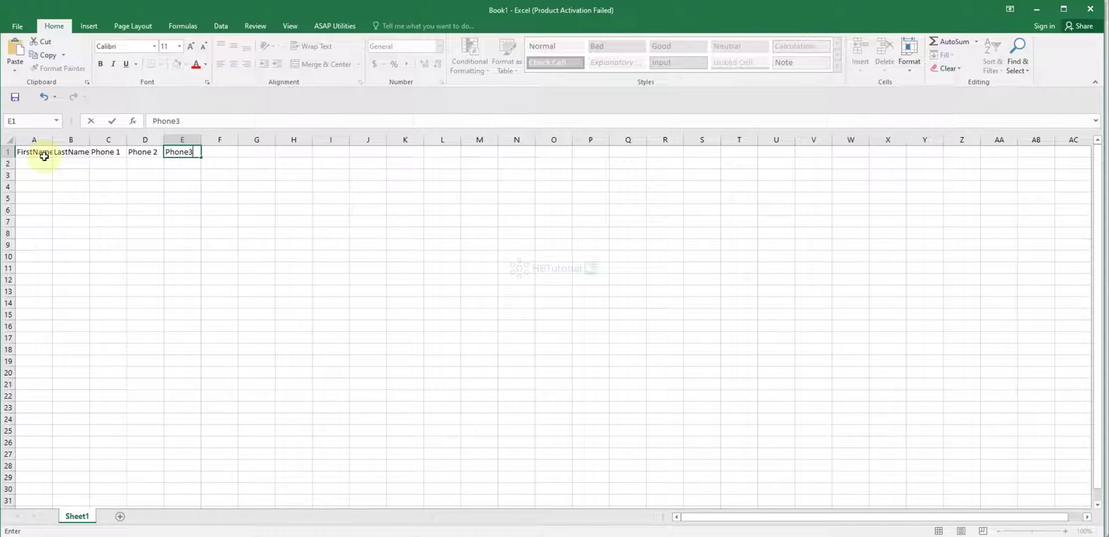
key("Tab")
Step: Add the Address, city, state and postcide headers in F1:I1
type("Addres")
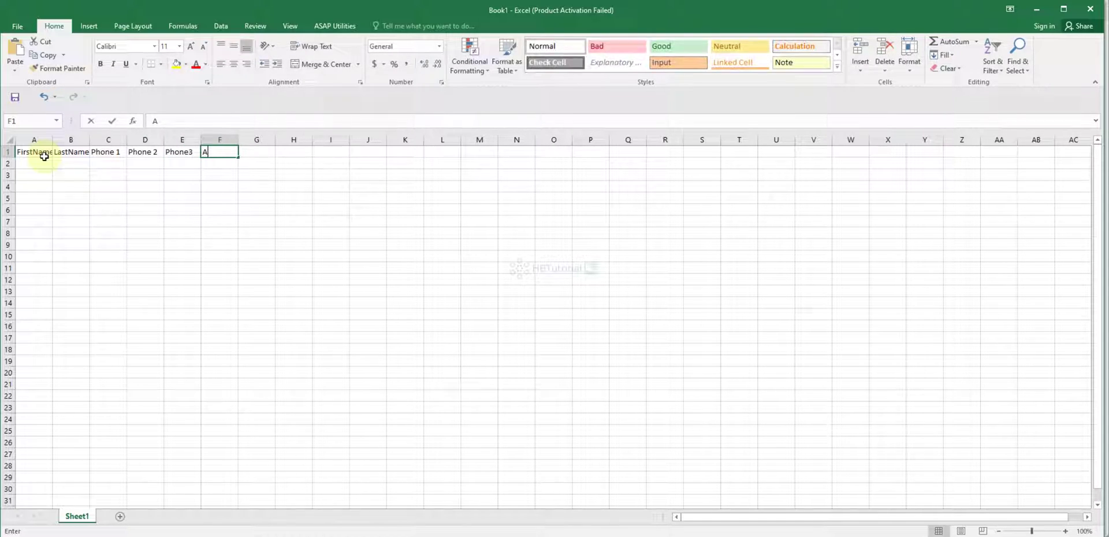
key("Tab")
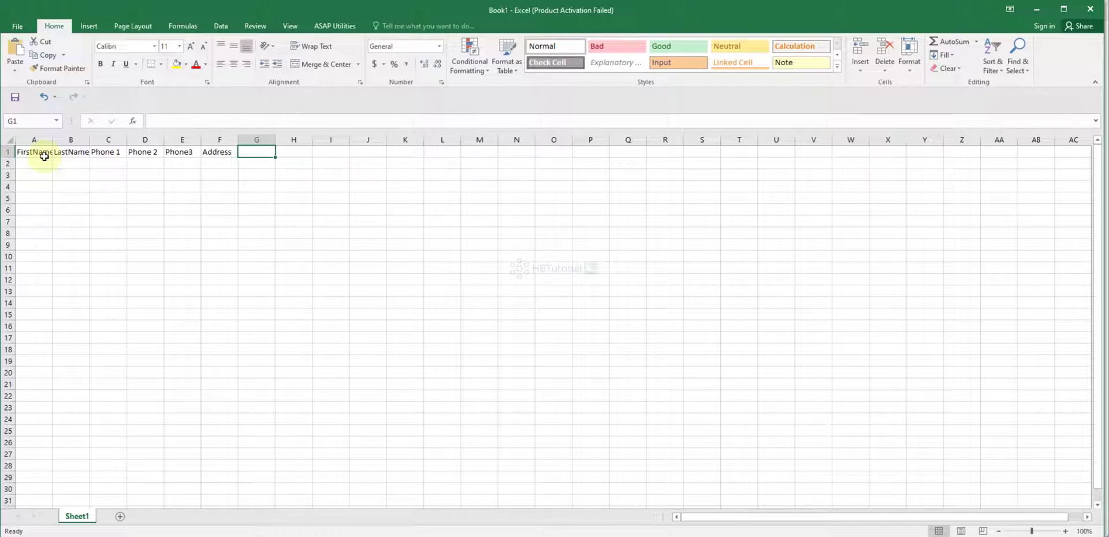
type("city")
key("Tab")
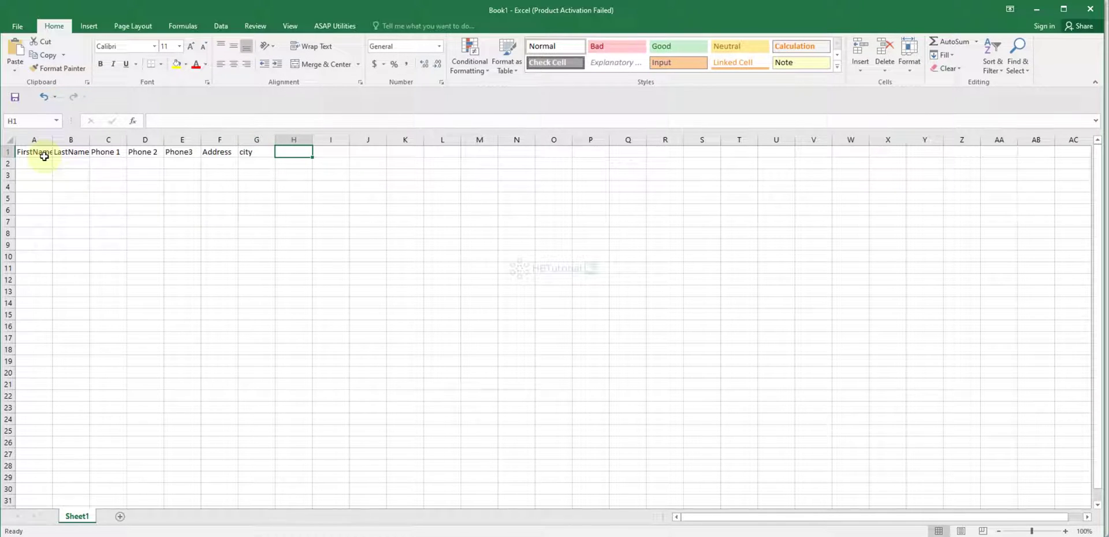
type("state")
key("Tab")
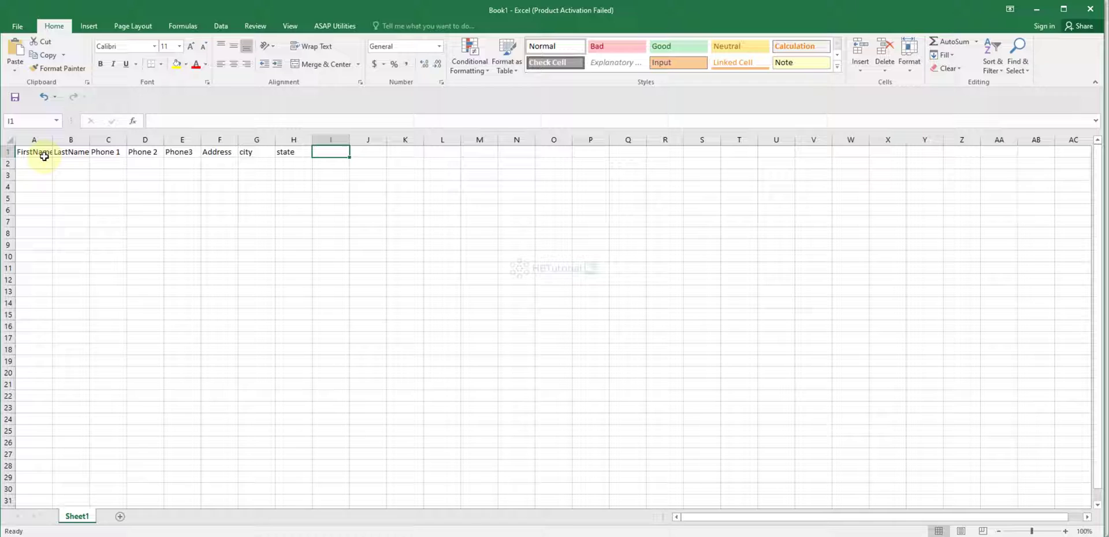
type("post")
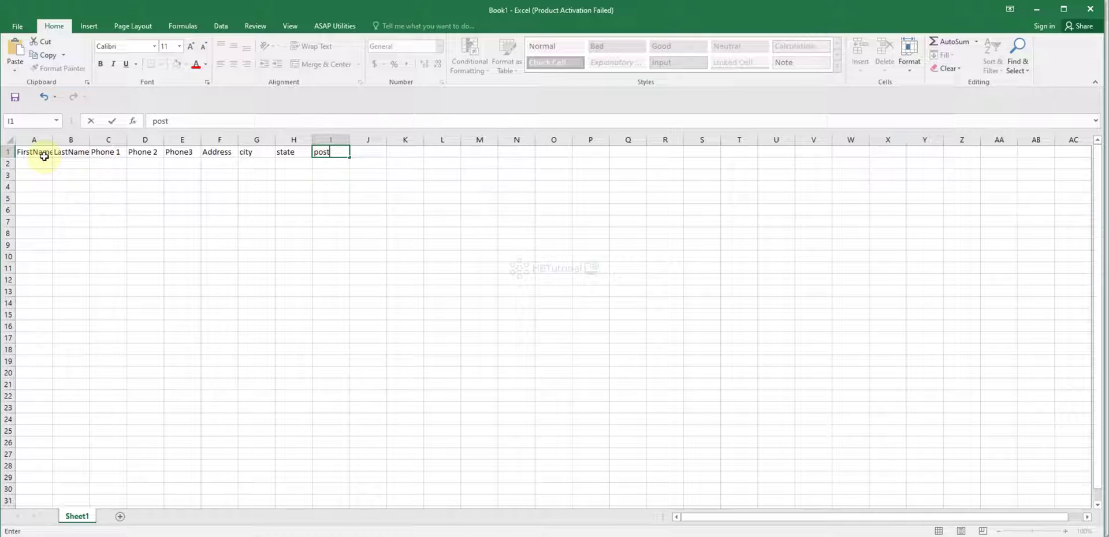
type("cide")
key("Tab")
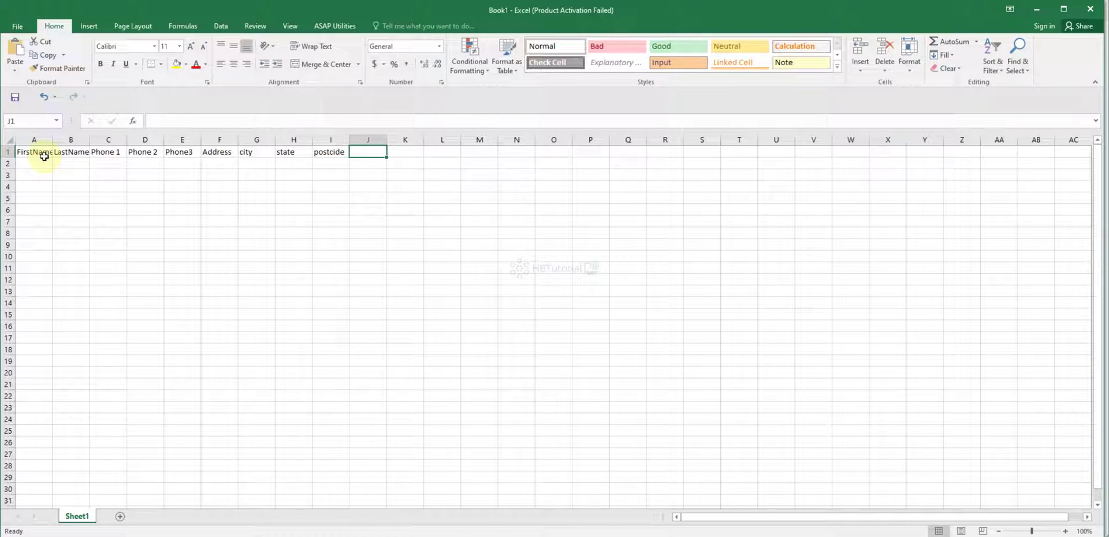
Step: Enter the contact's first name, last name and Phone 1 number in row 2
left_click(40, 165)
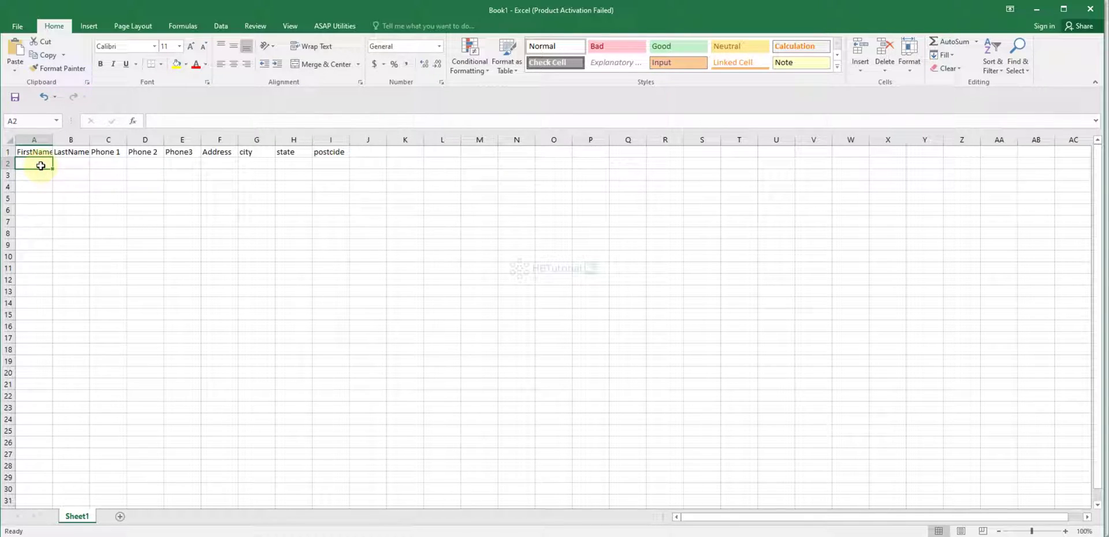
key("Tab")
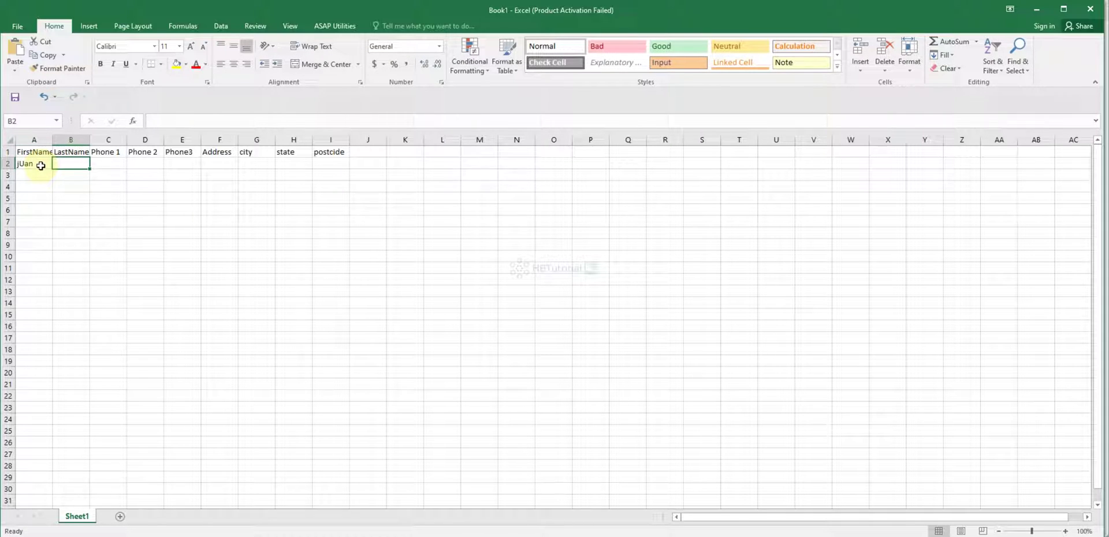
key("Tab")
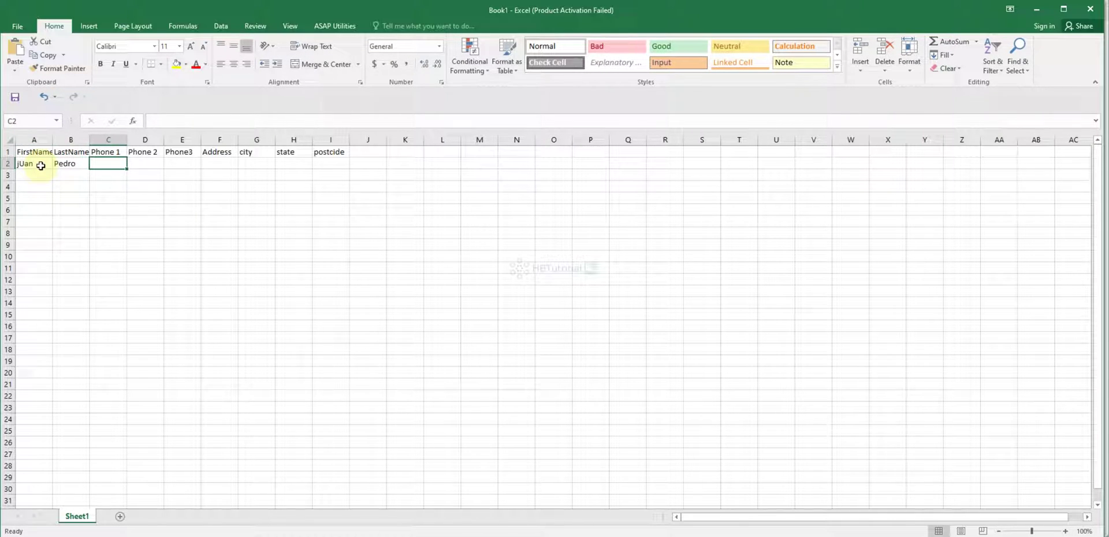
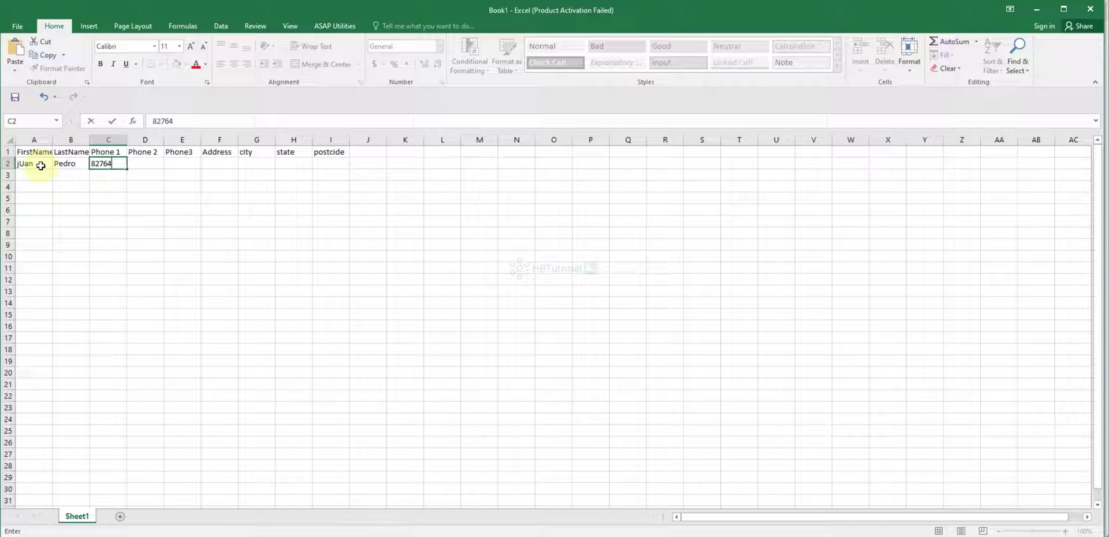
left_click(148, 186)
Step: Enter the contact's Phone 2 and Phone3 numbers in D2 and E2
left_click(156, 167)
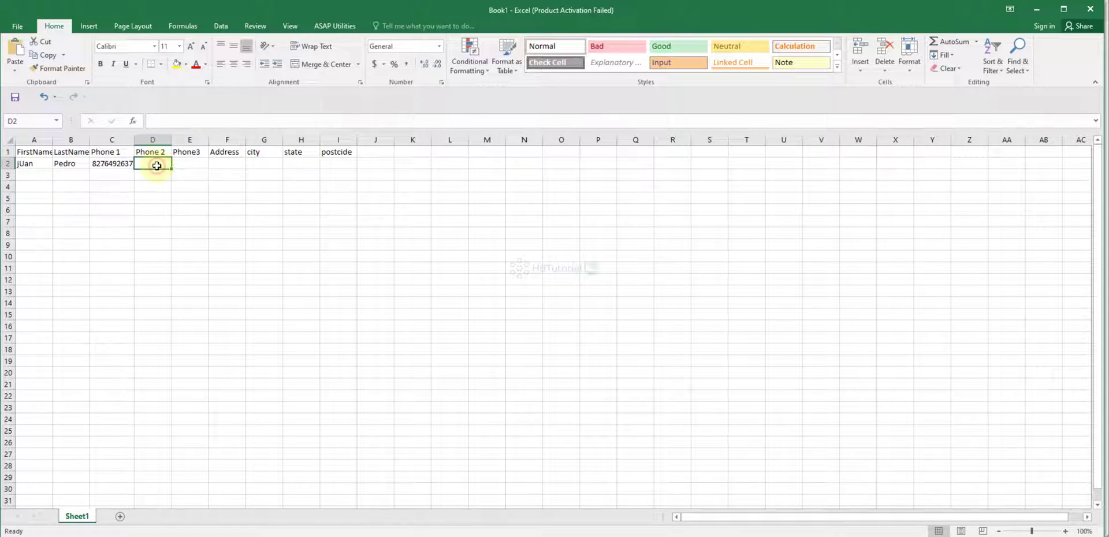
type("1")
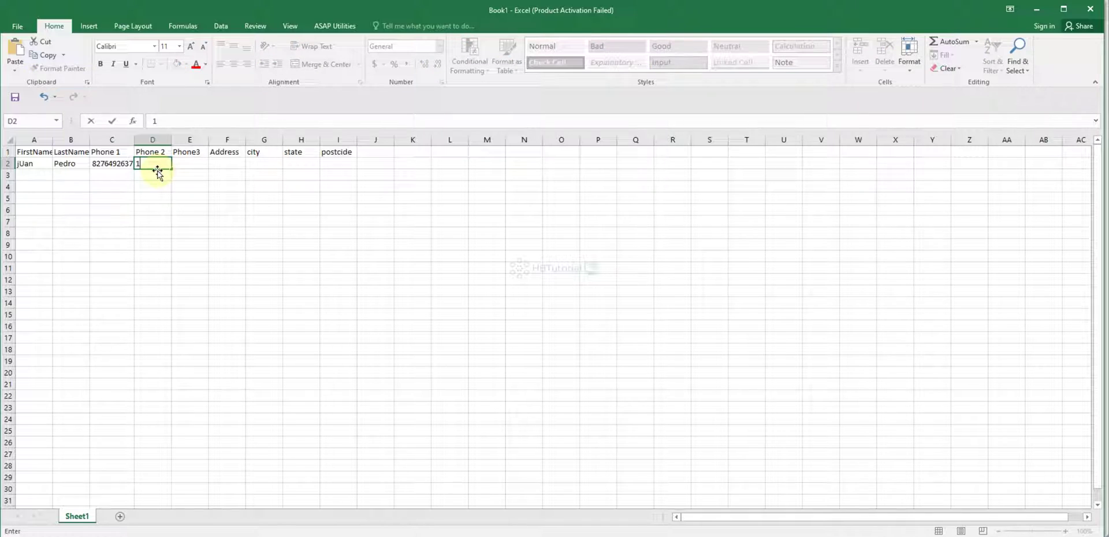
type("234567891")
key("Tab")
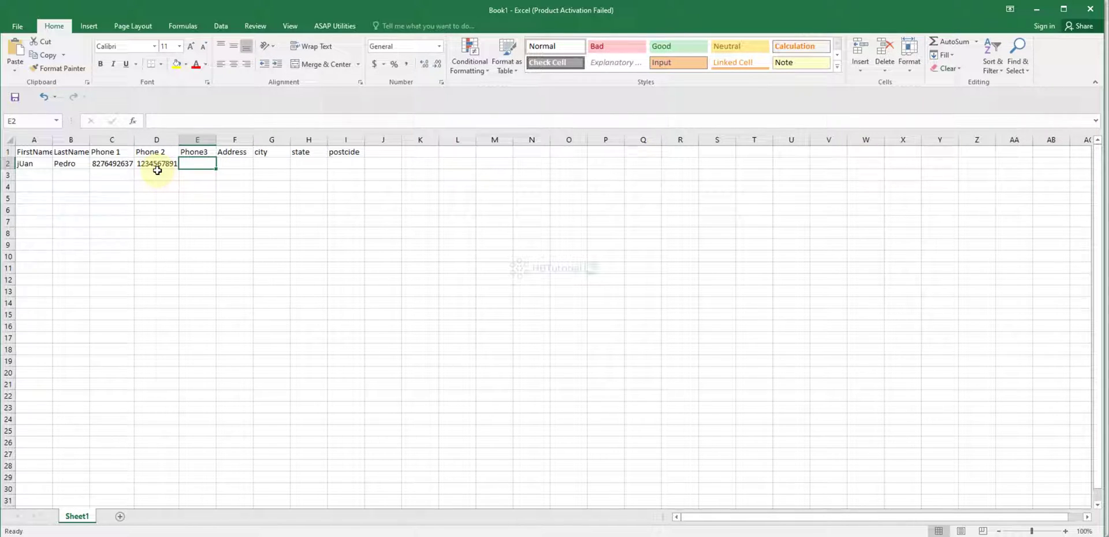
type("23456")
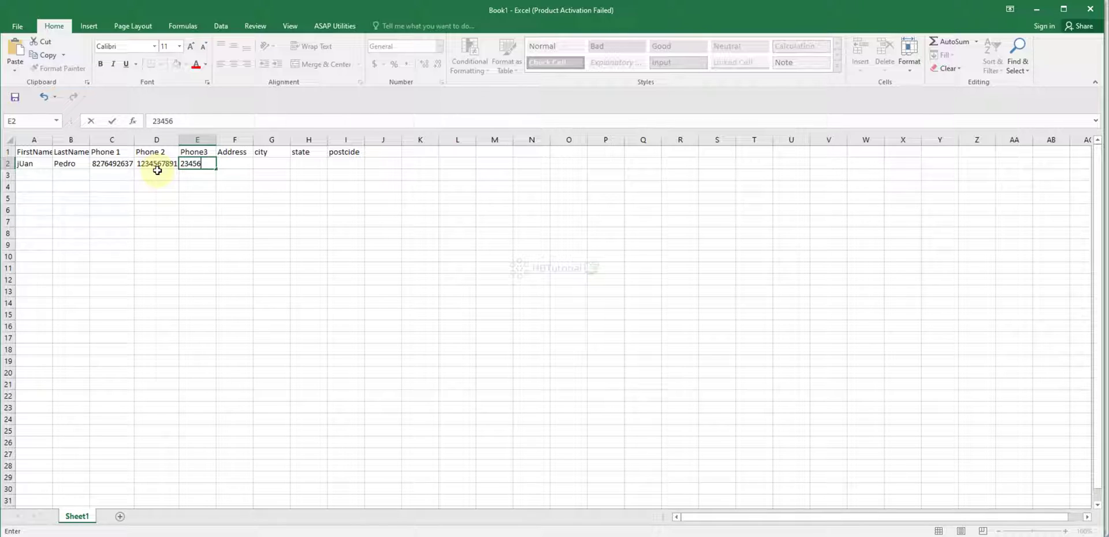
type("7189")
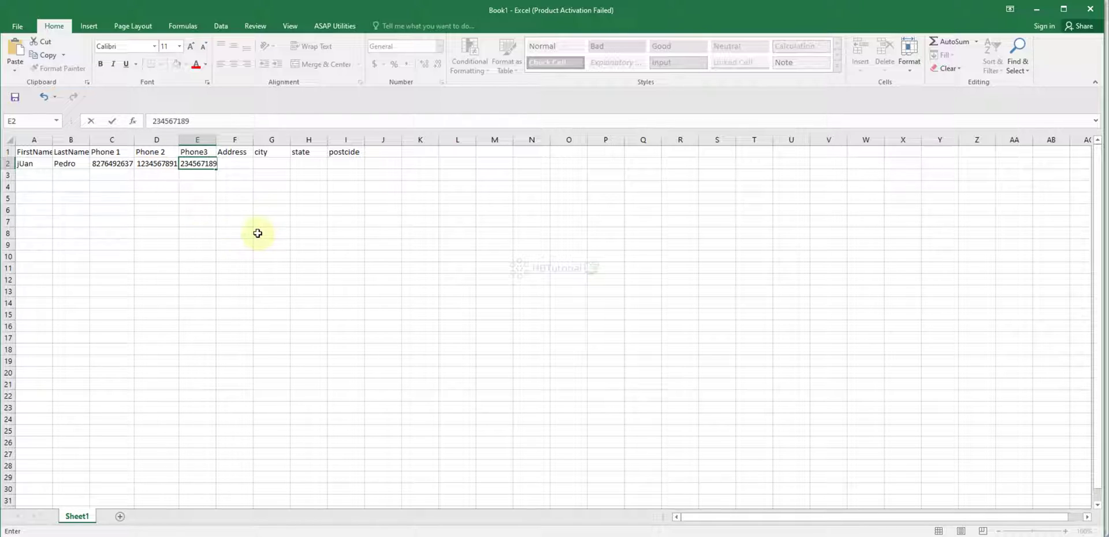
left_click(261, 199)
Step: Fill in the contact's address, city, state and postcode in F2:I2
left_click(247, 165)
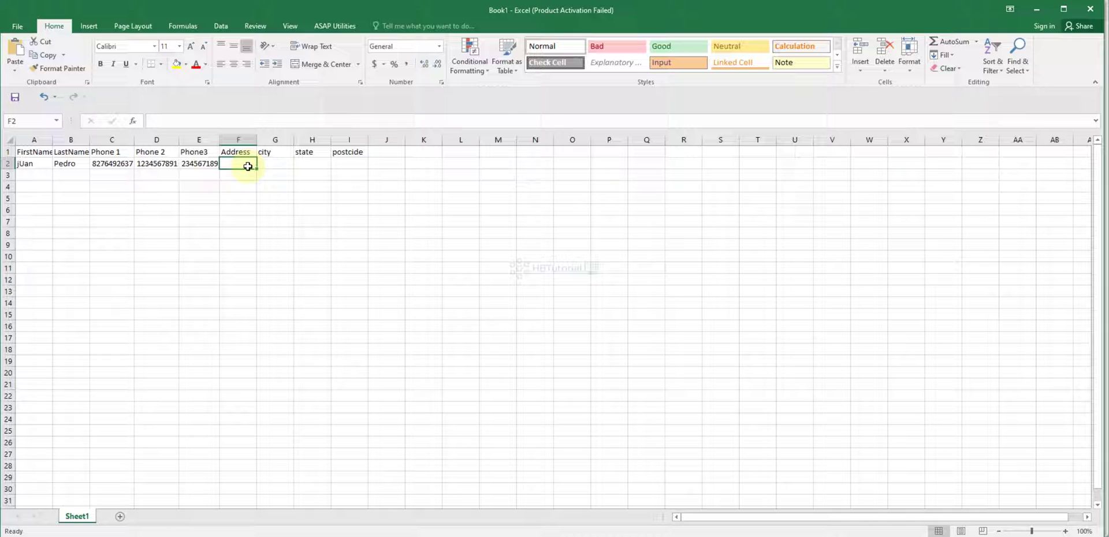
type("Yuuu")
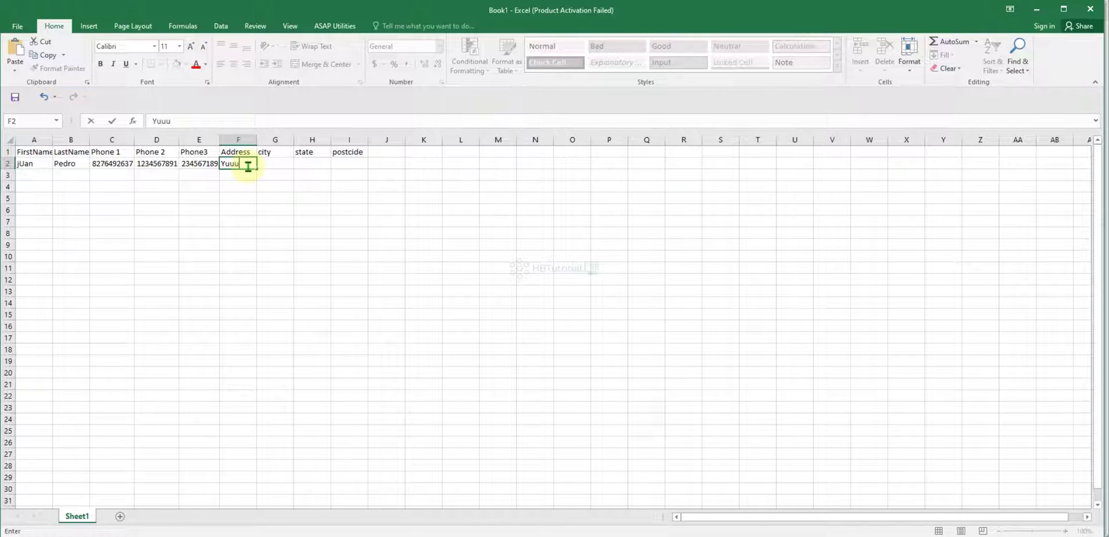
key("Tab")
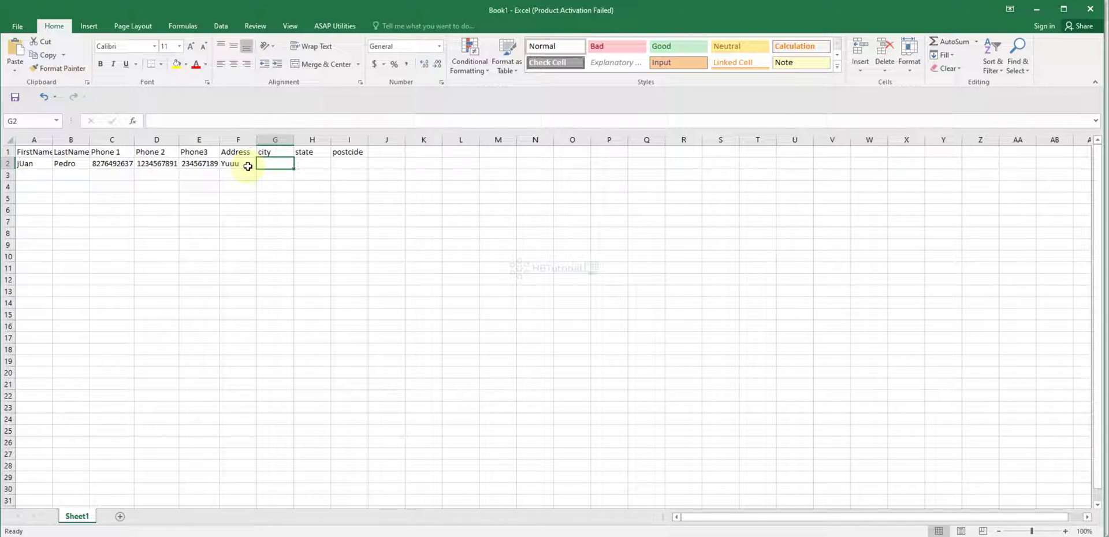
type("Yeah")
key("Tab")
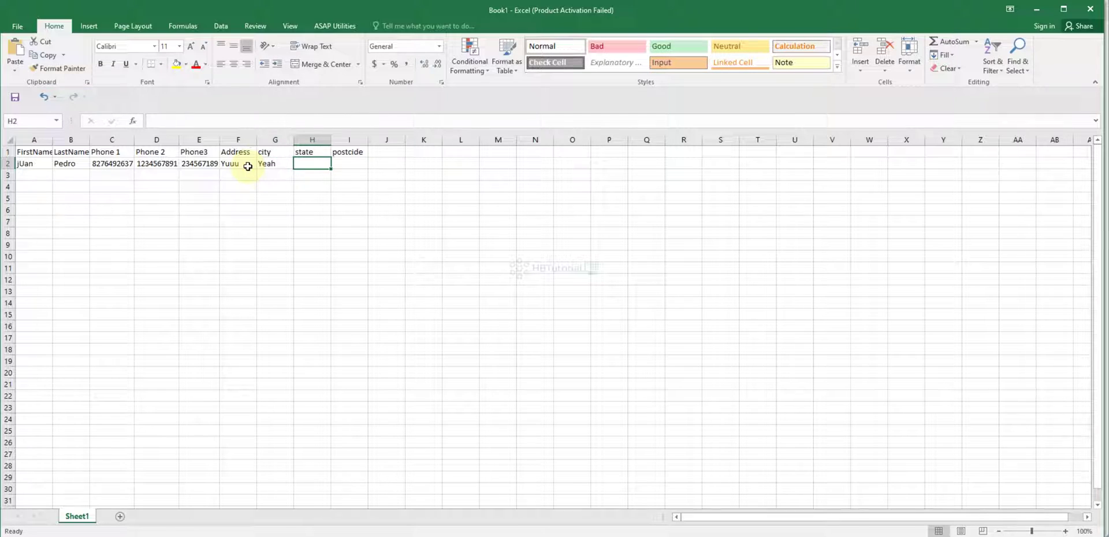
type("TT")
key("Tab")
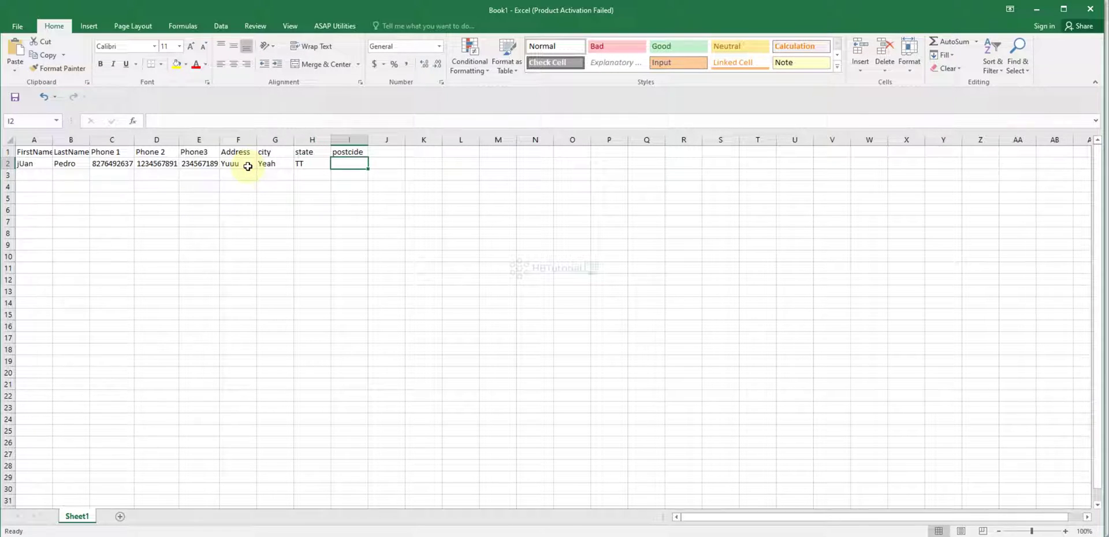
type("2020")
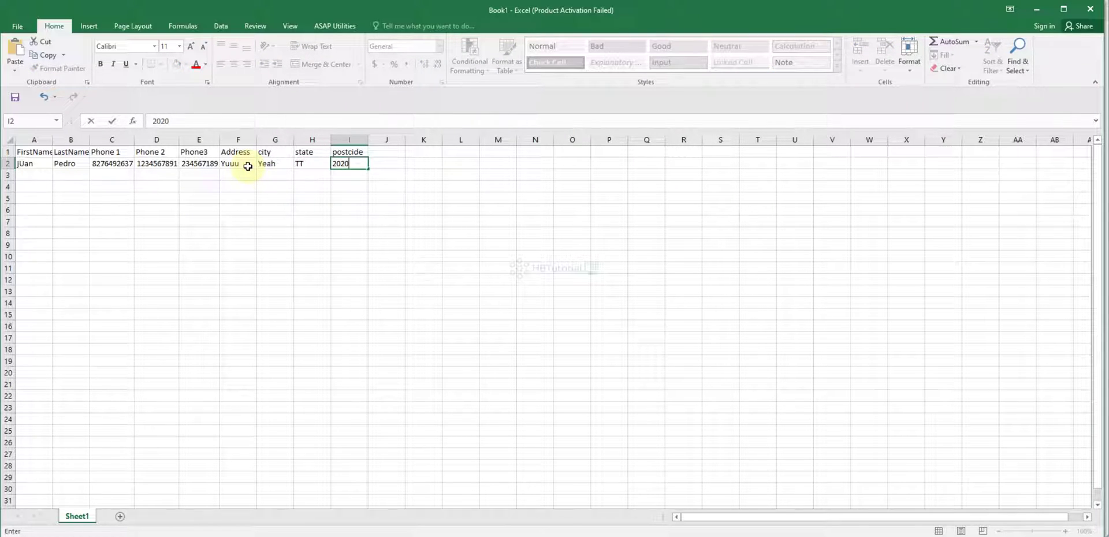
Step: Finish the postcode entry and review the header and contact rows
left_click(203, 302)
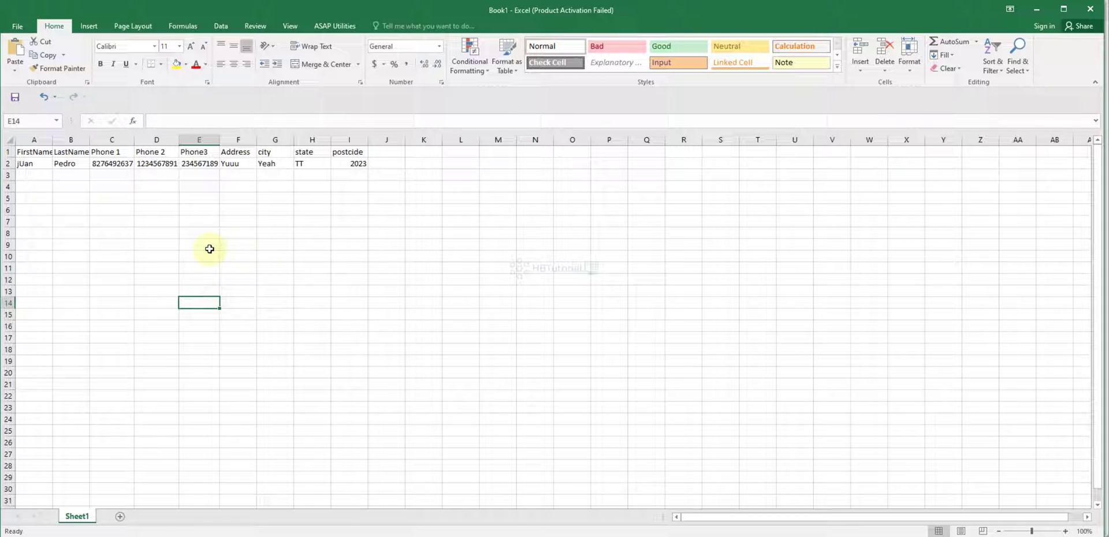
left_click_drag(29, 164, 424, 152)
left_click(355, 211)
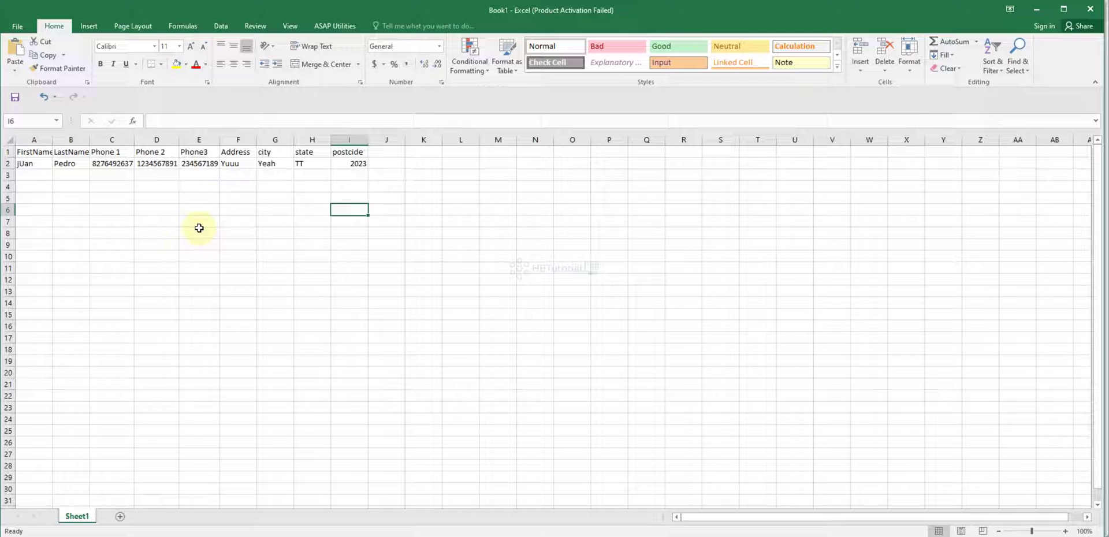
left_click(158, 163)
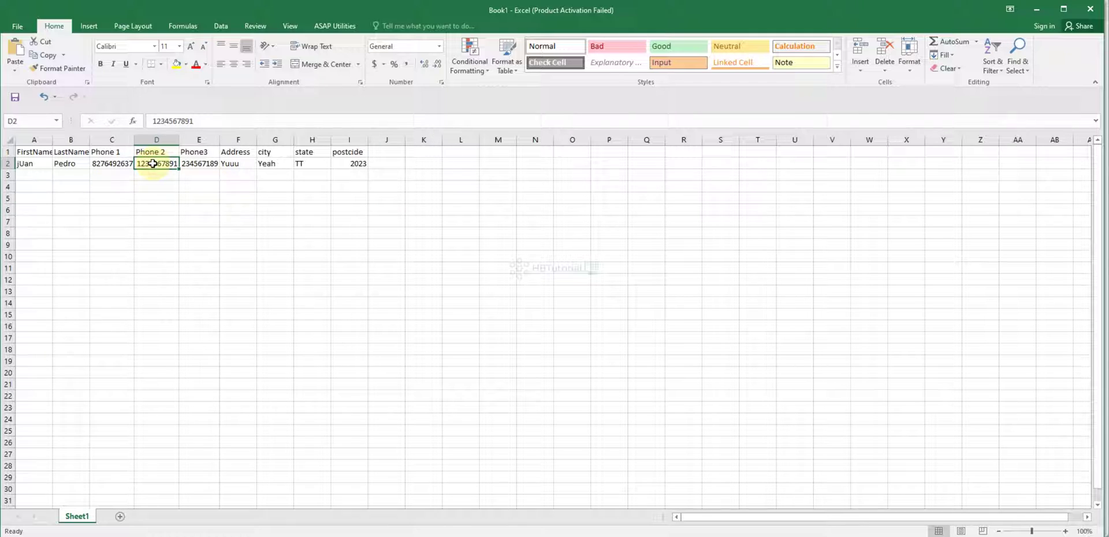
left_click(149, 200)
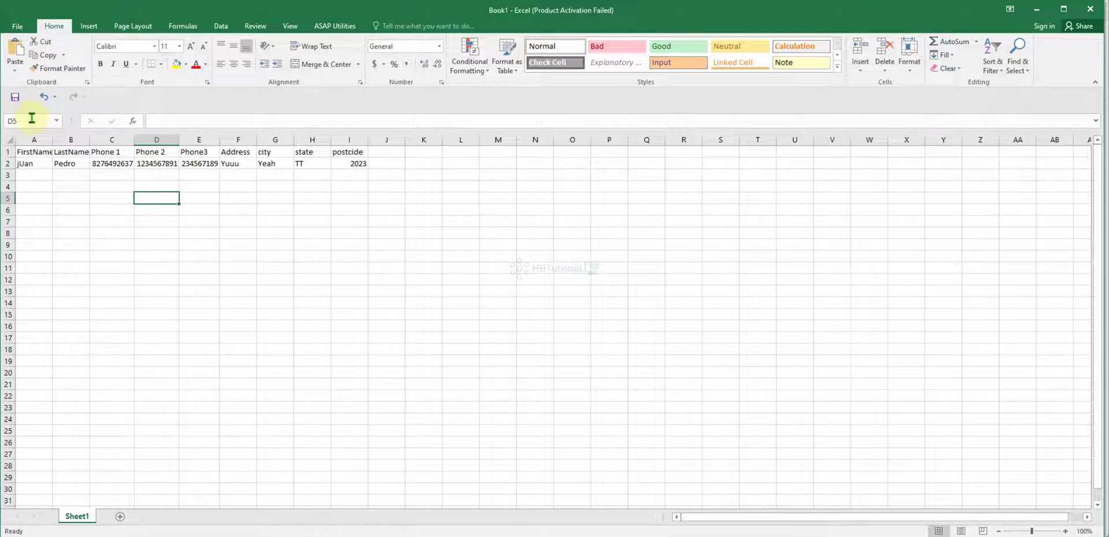
Step: Save the workbook and go to the Lists section of VICIdial admin
left_click(16, 97)
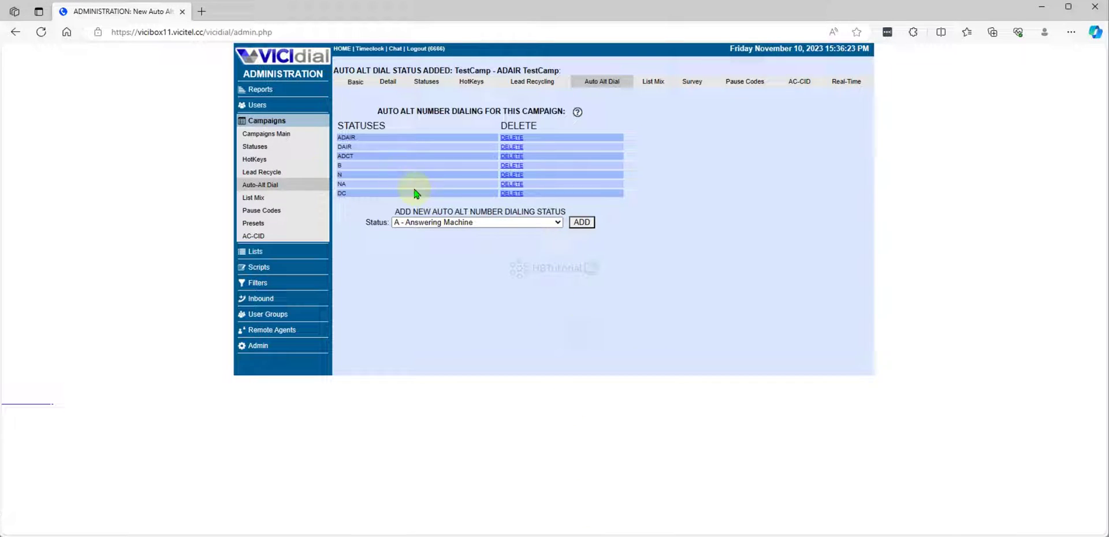
left_click(291, 272)
left_click(258, 254)
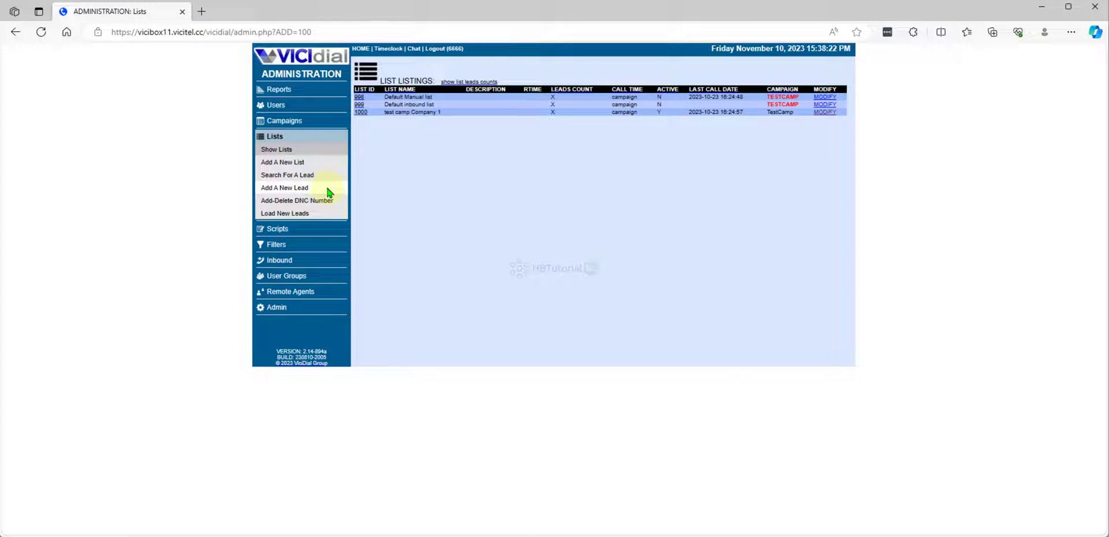
Step: Add list 10001 named testlistmUltiplephone, assigned to TestCamp, and submit it
left_click(290, 164)
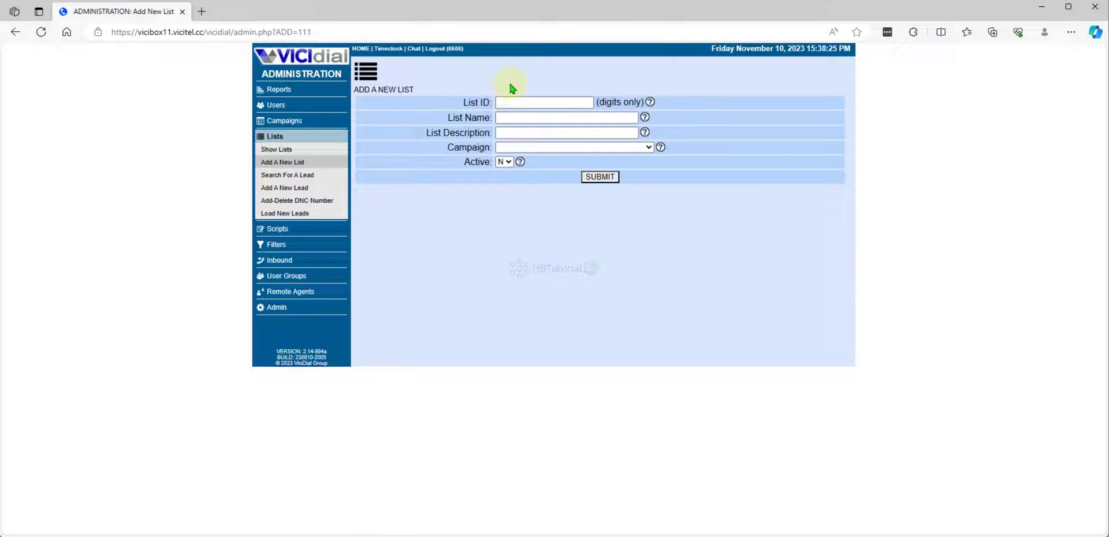
left_click(513, 103)
type("10001")
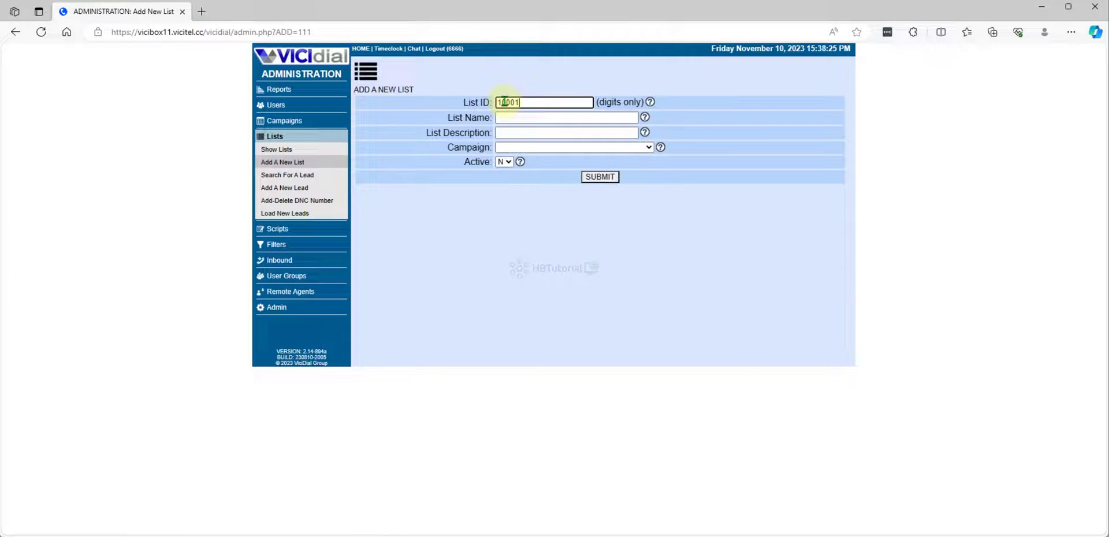
key("Tab")
type("testlist")
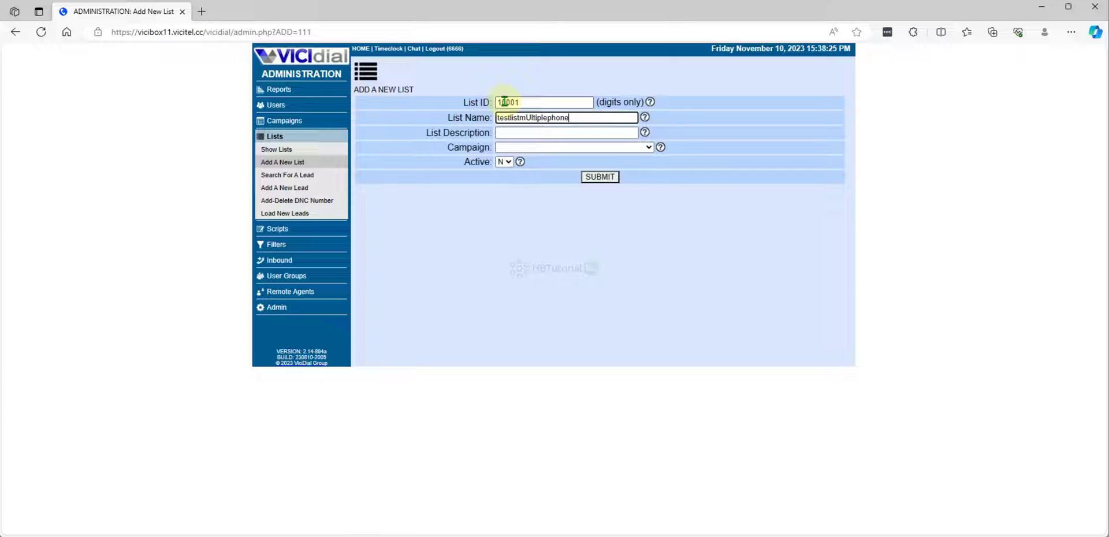
left_click(540, 147)
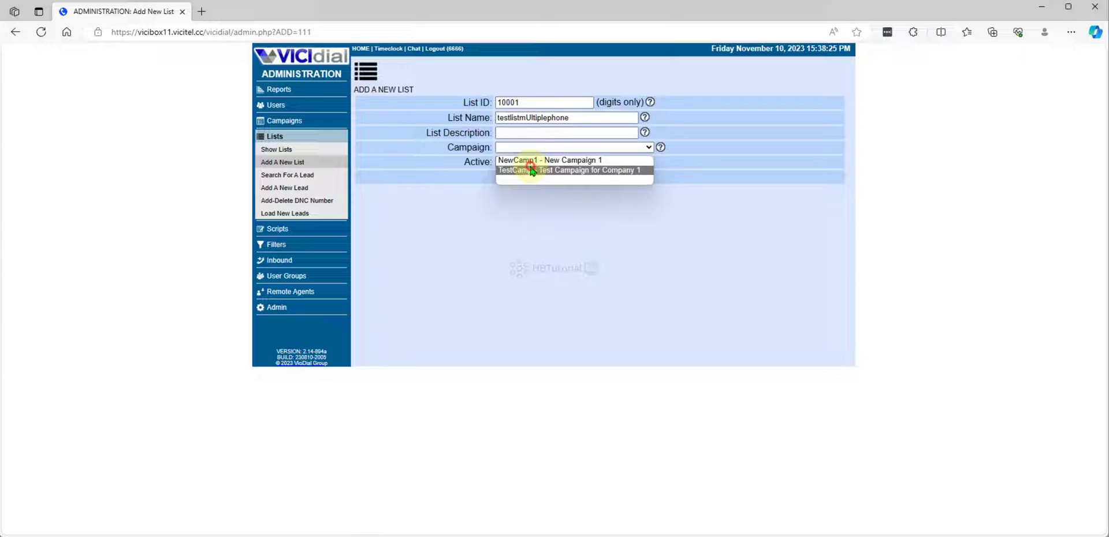
left_click(520, 160)
left_click(543, 148)
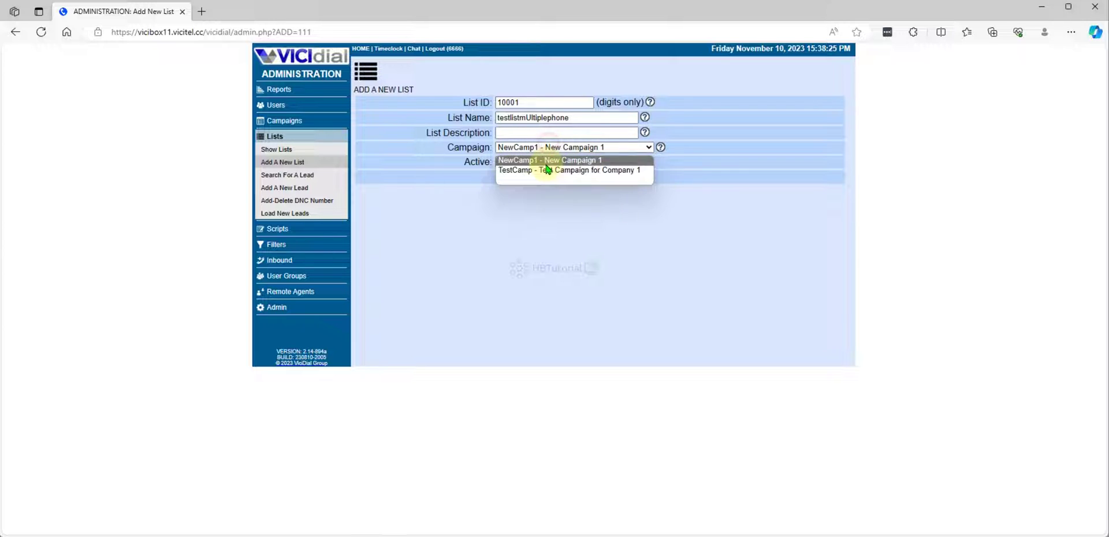
left_click(547, 170)
left_click(598, 177)
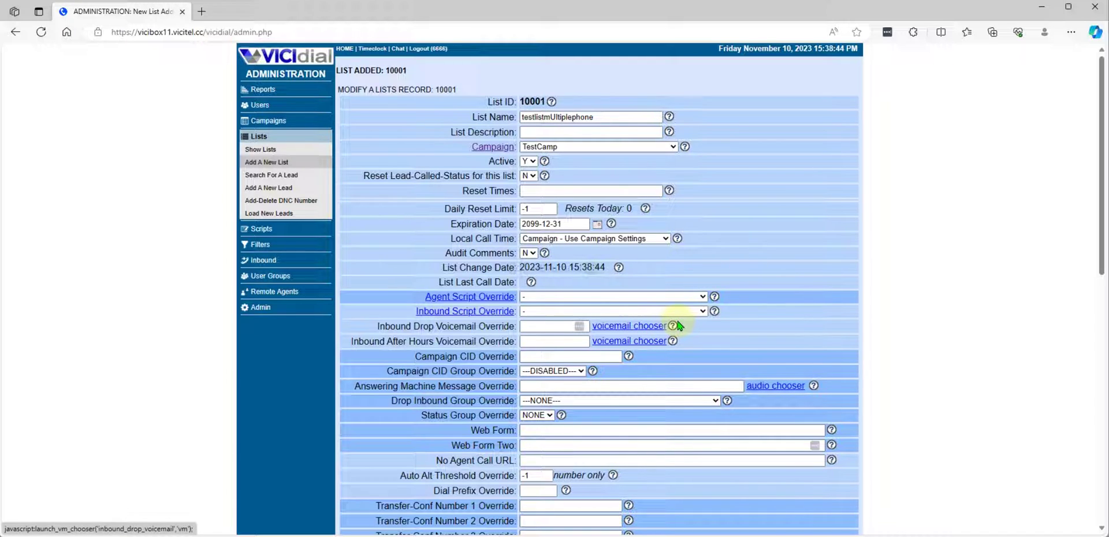
Step: Start a new lead load and pick Book1 from the Downloads folder as the file
left_click(269, 213)
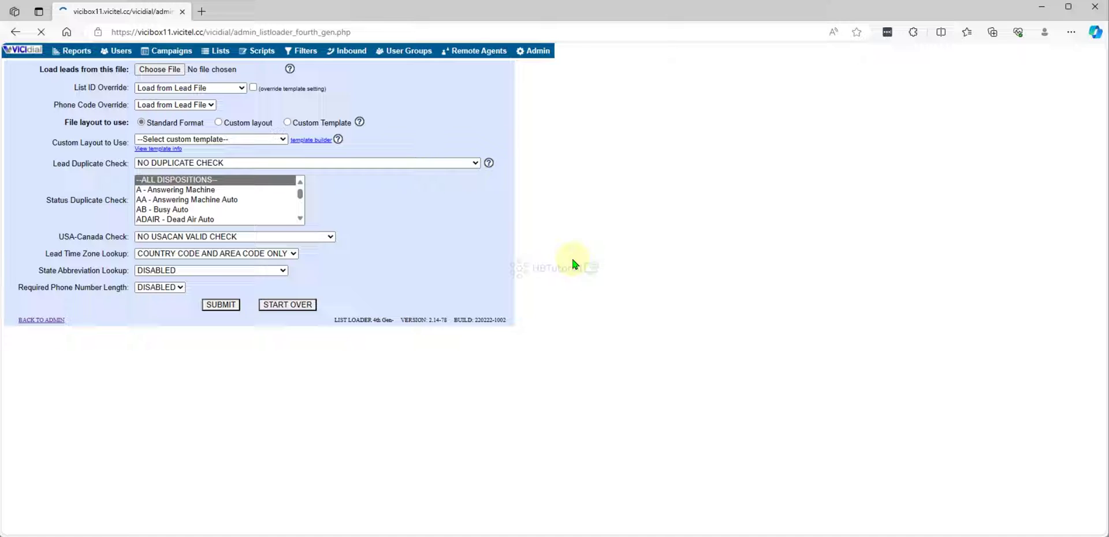
left_click(160, 69)
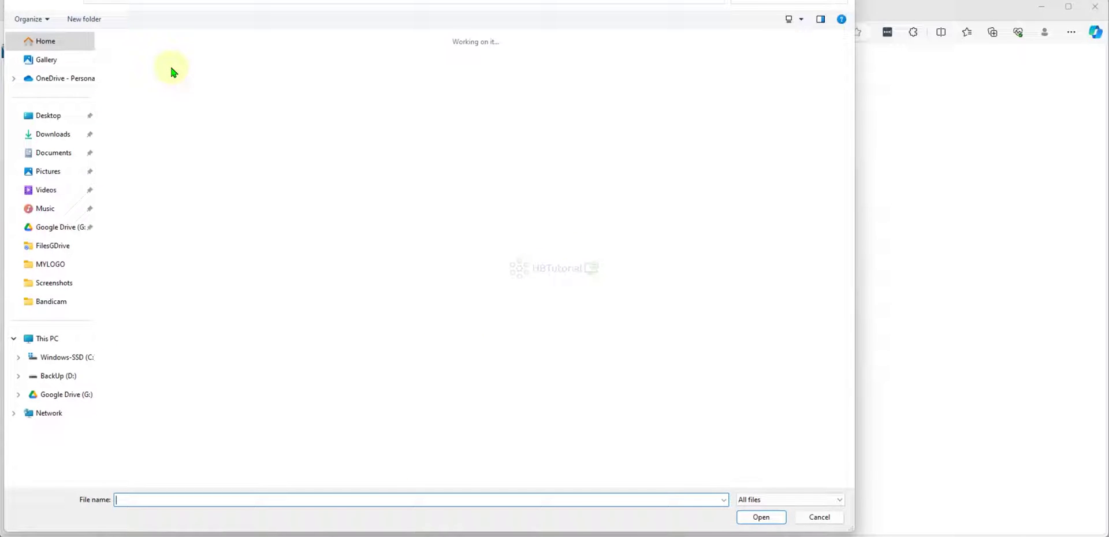
left_click(54, 132)
left_click(127, 83)
double_click(127, 82)
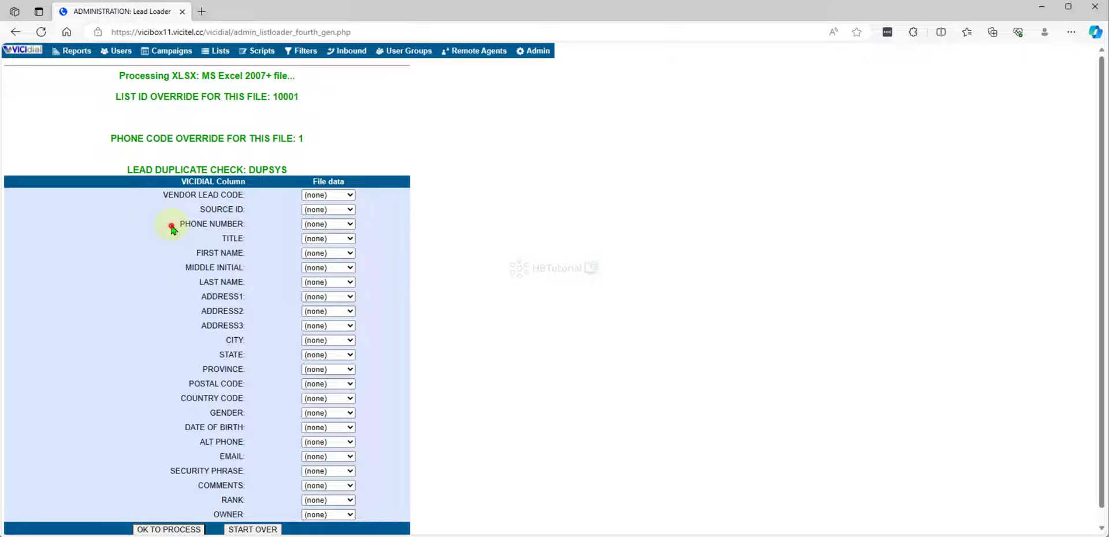
Step: Map Phone 1, FirstName, LastName, state and postcide columns to their lead fields
left_click_drag(174, 224, 248, 224)
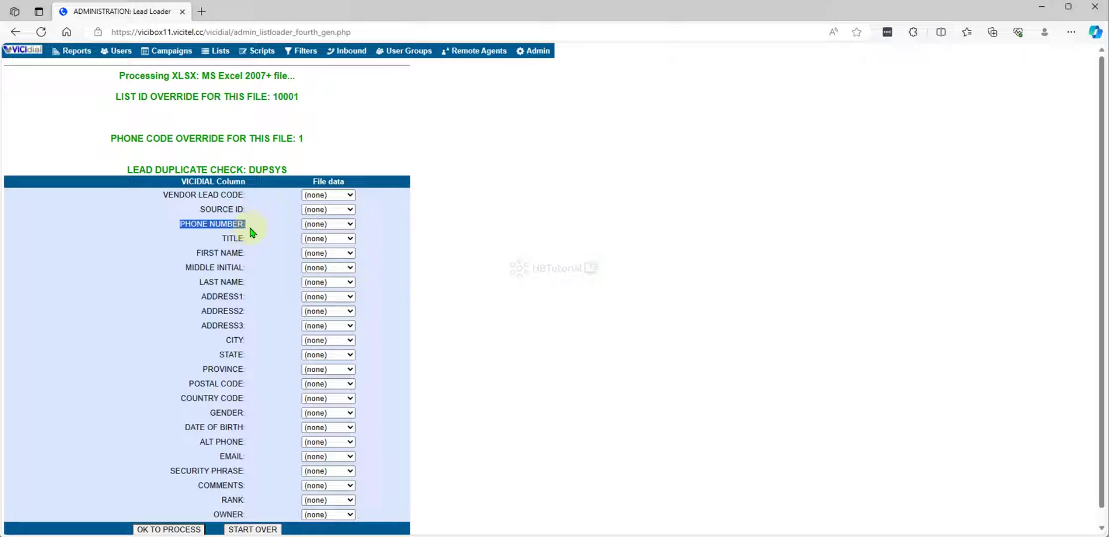
left_click(328, 224)
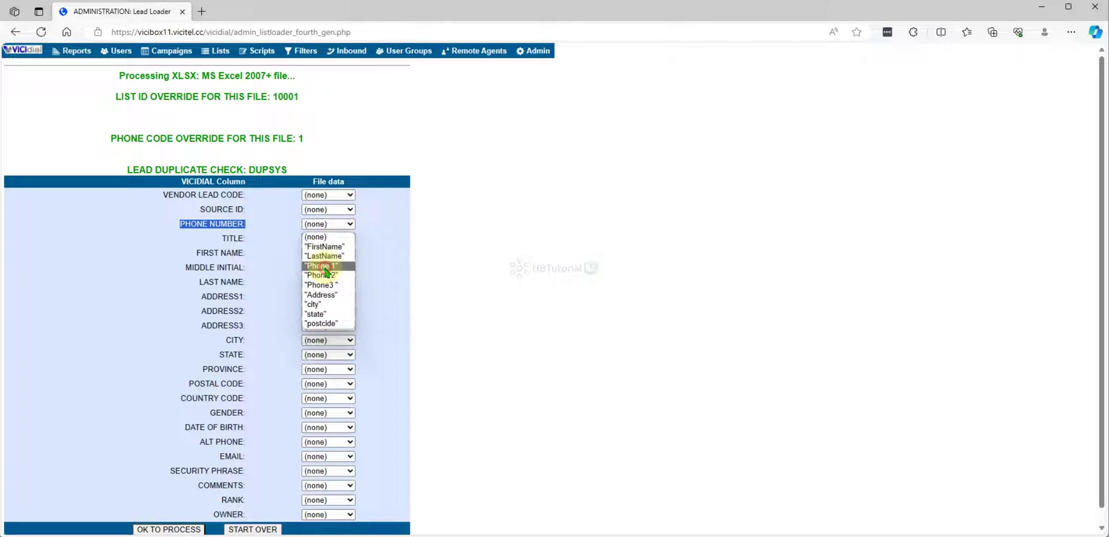
left_click(325, 266)
left_click(323, 253)
left_click(325, 276)
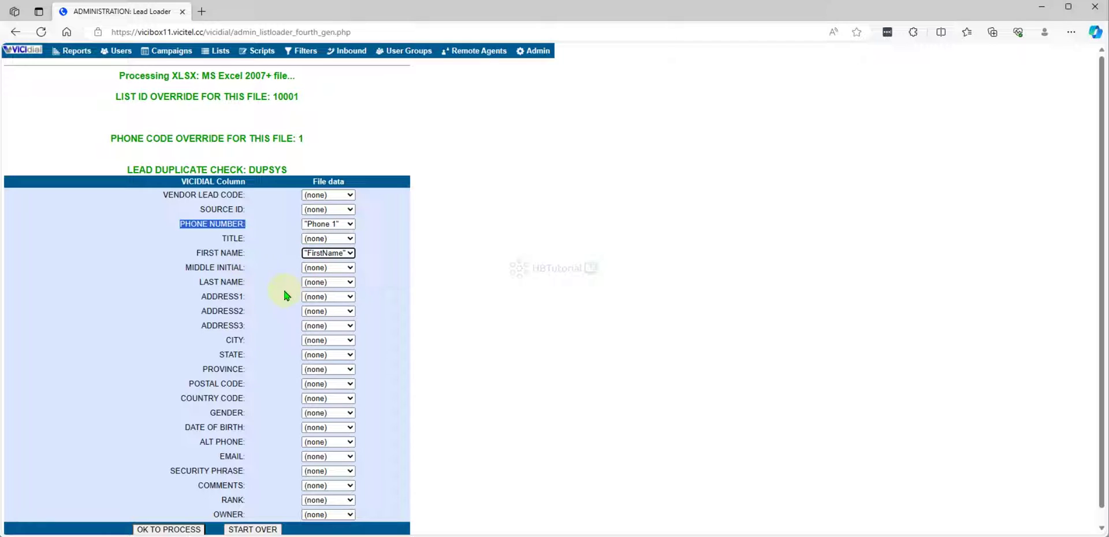
left_click(327, 282)
left_click(344, 315)
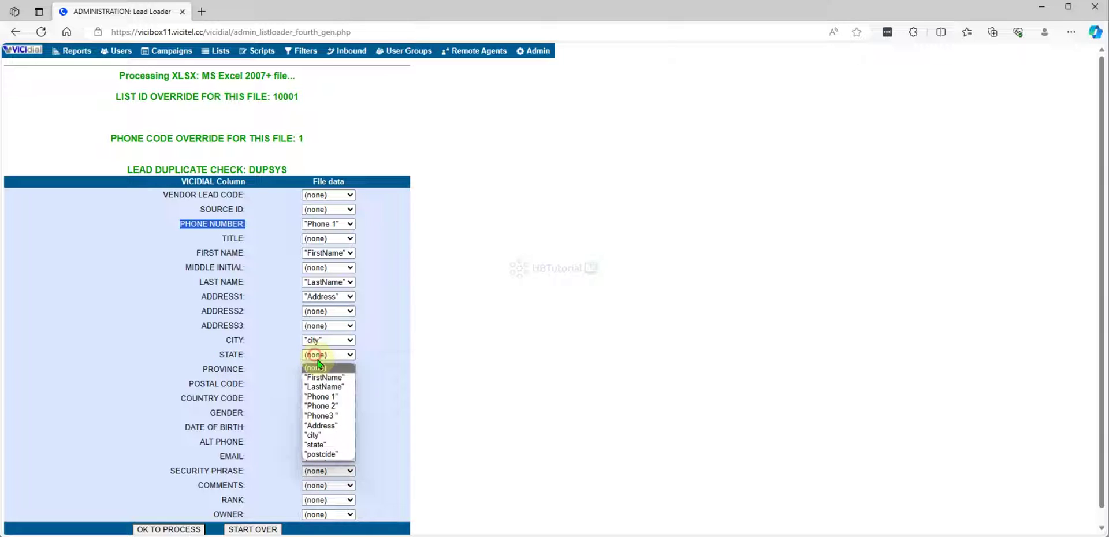
left_click(345, 452)
left_click(320, 384)
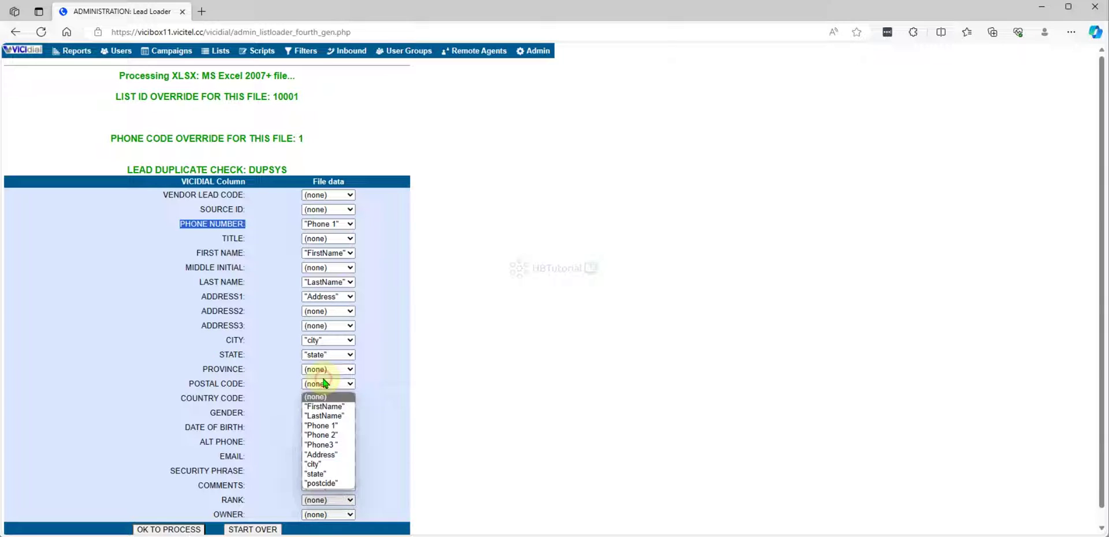
left_click(338, 485)
Step: Map Phone 2 to ALT PHONE and Phone3 to ADDRESS3, then process the load
scroll(522, 383, "down", 1)
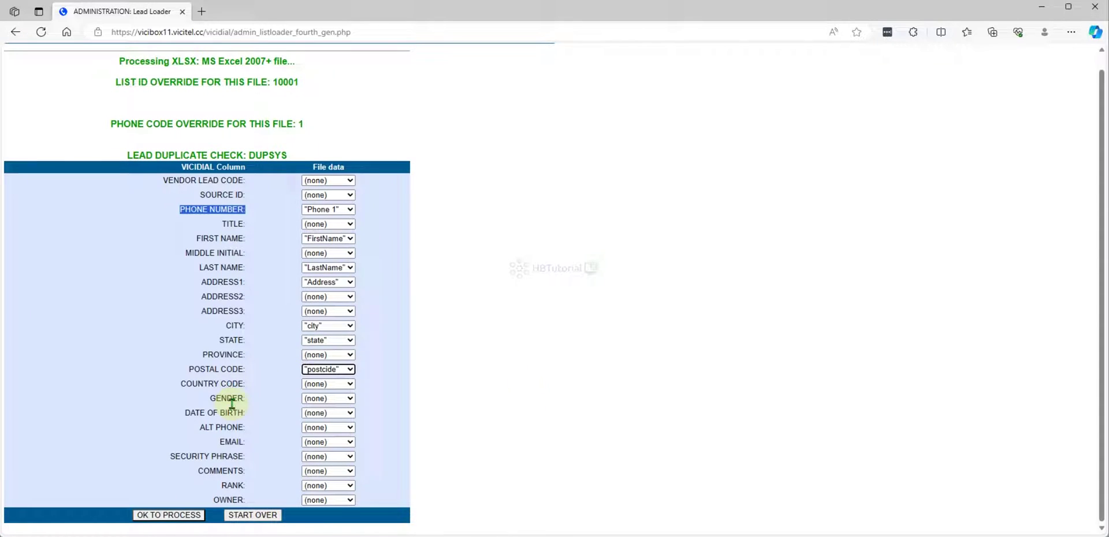
left_click(325, 428)
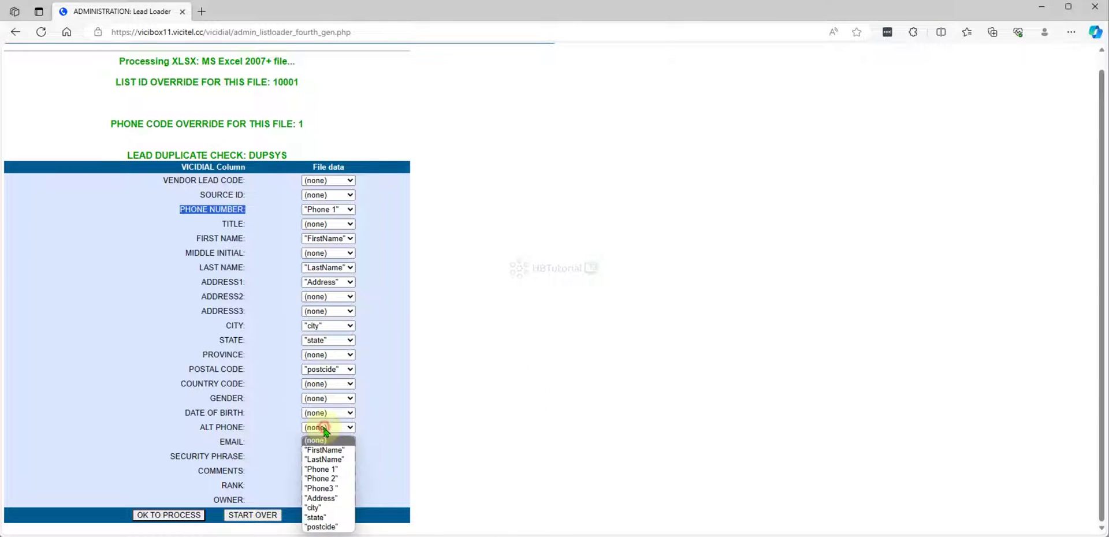
left_click(322, 478)
left_click_drag(202, 312, 252, 312)
left_click(325, 317)
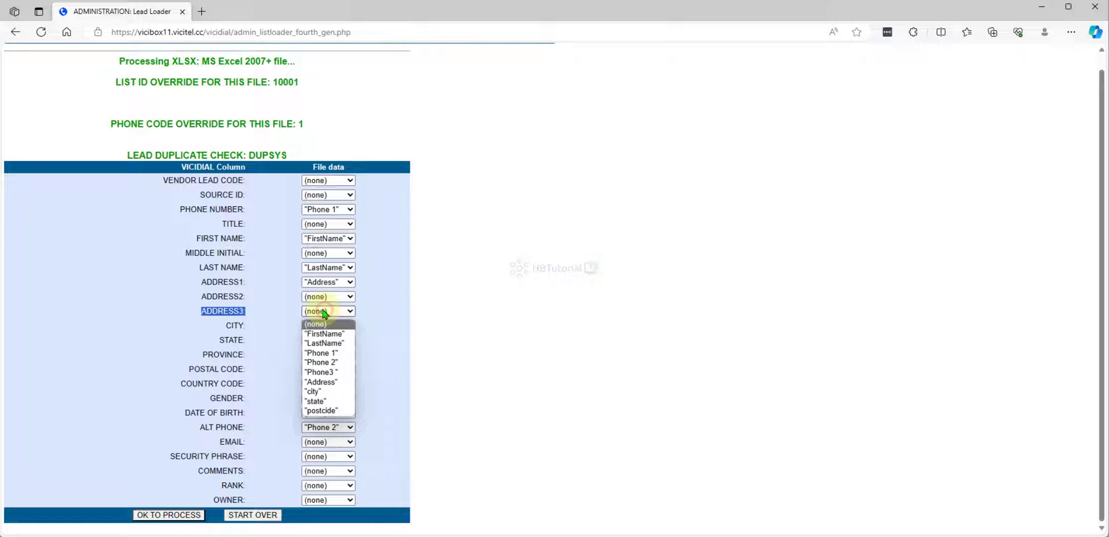
left_click(350, 379)
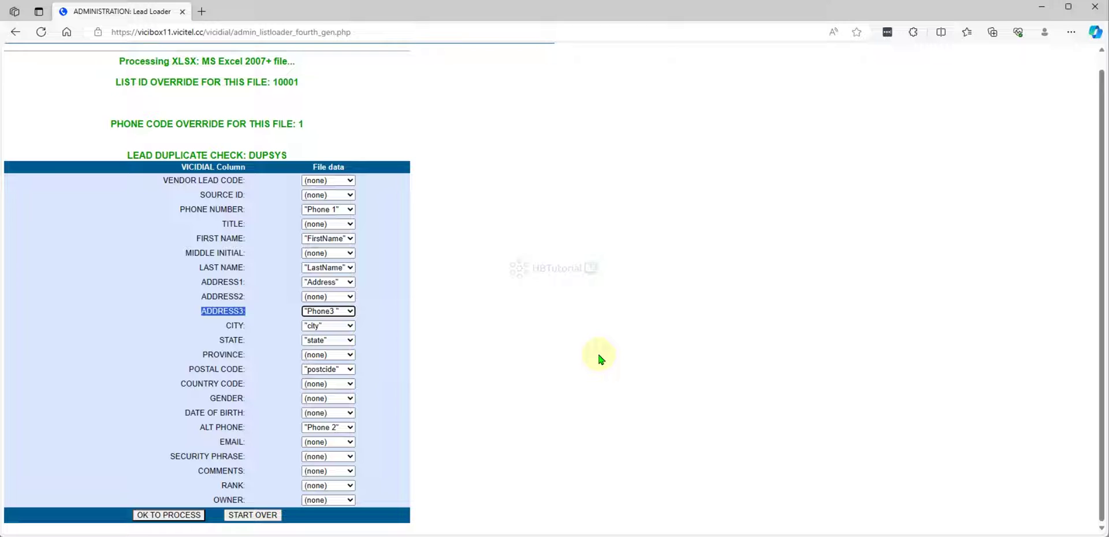
left_click(191, 515)
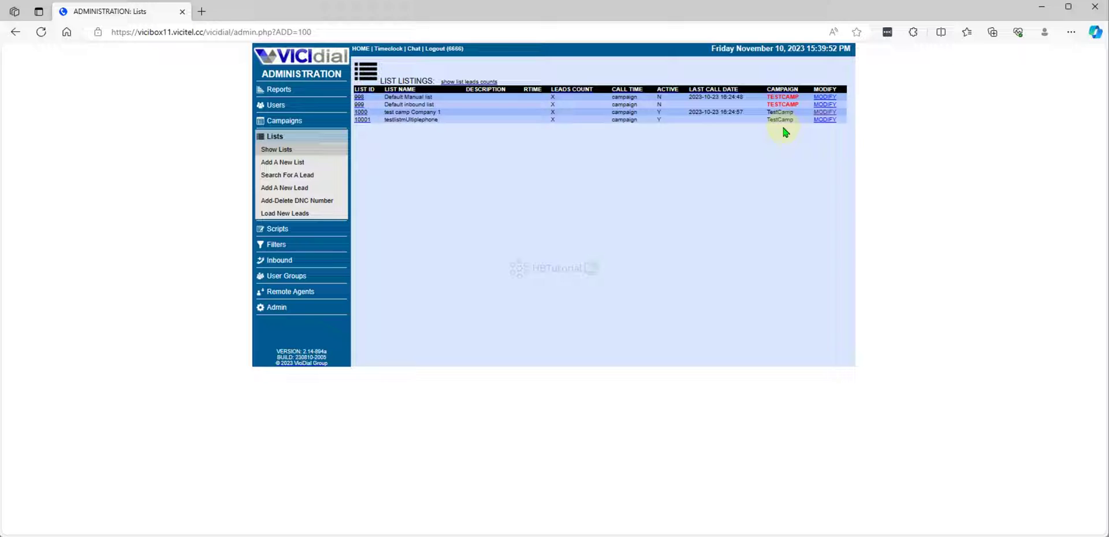
Step: Open list 10001 and search its leads from the Called Counts link, returning the one NEW lead
left_click(363, 119)
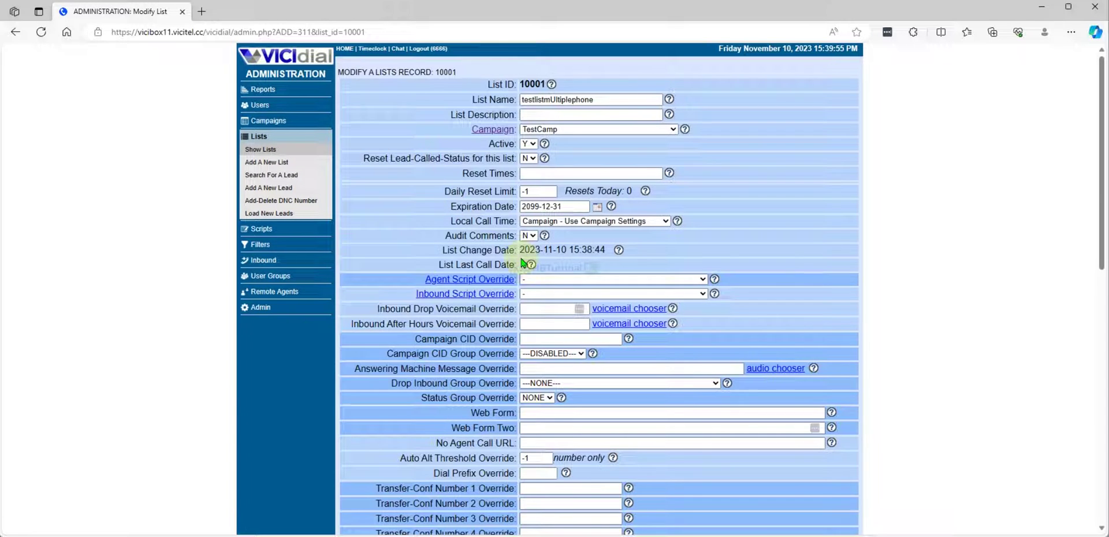
scroll(581, 292, "down", 2)
scroll(583, 294, "down", 8)
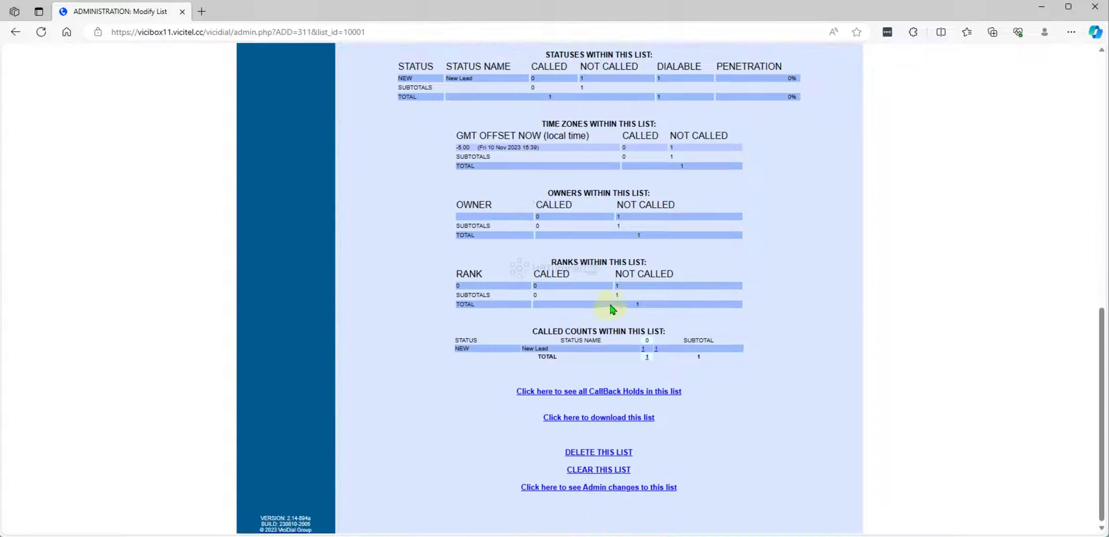
left_click(645, 355)
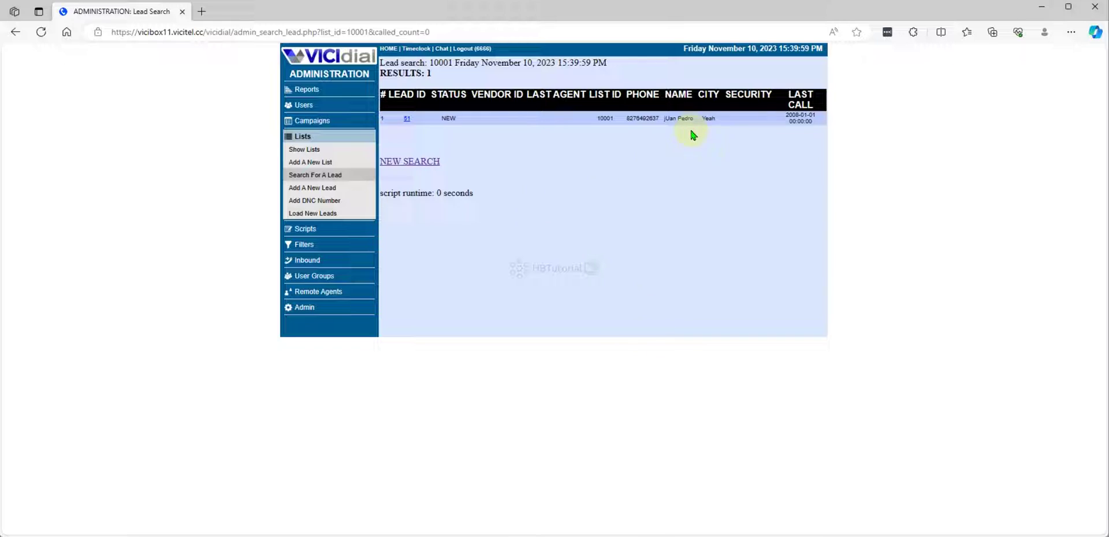
left_click(407, 119)
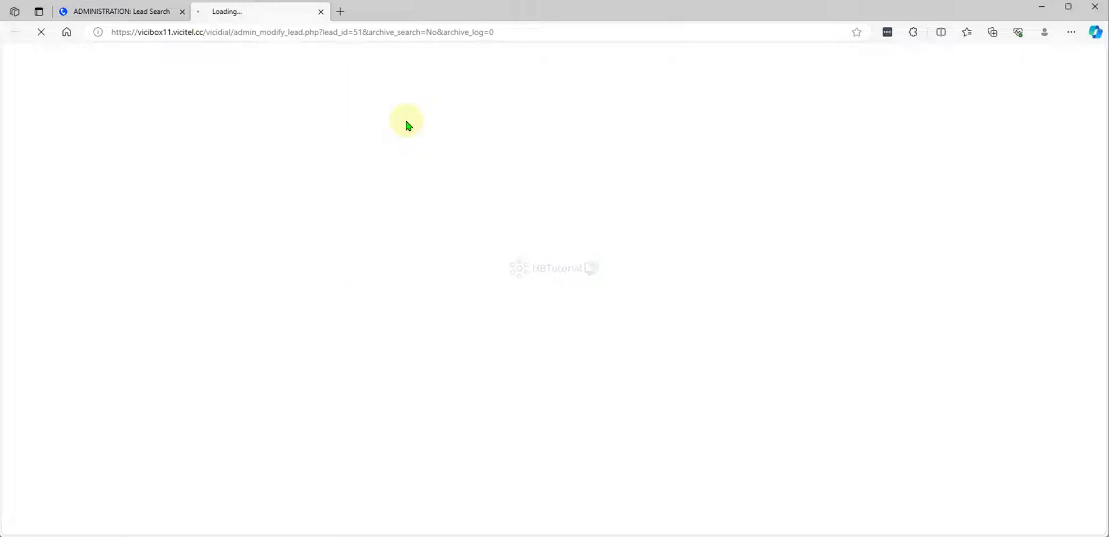
scroll(356, 196, "down", 5)
scroll(352, 201, "up", 5)
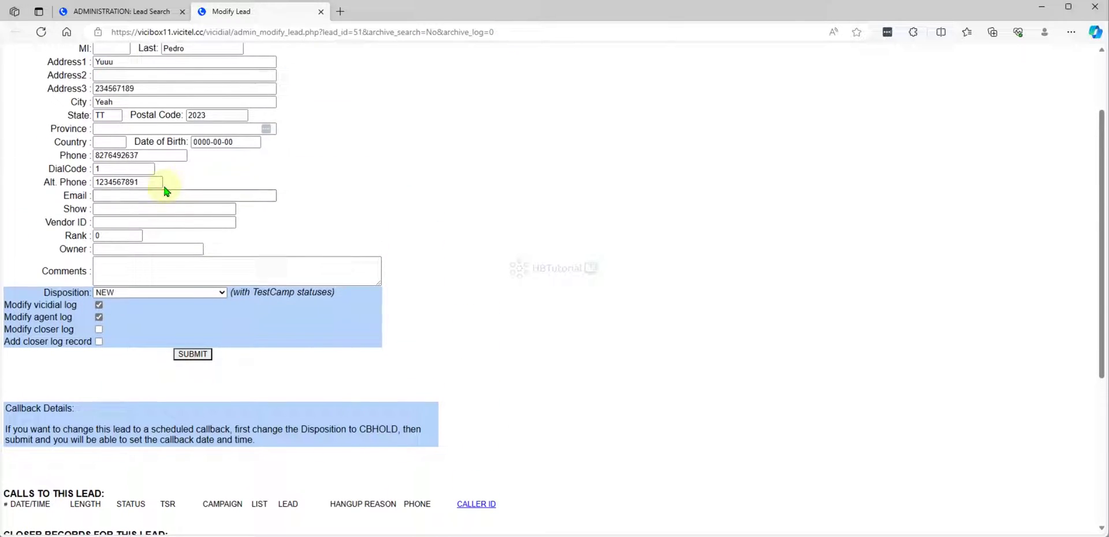
left_click_drag(174, 155, 80, 153)
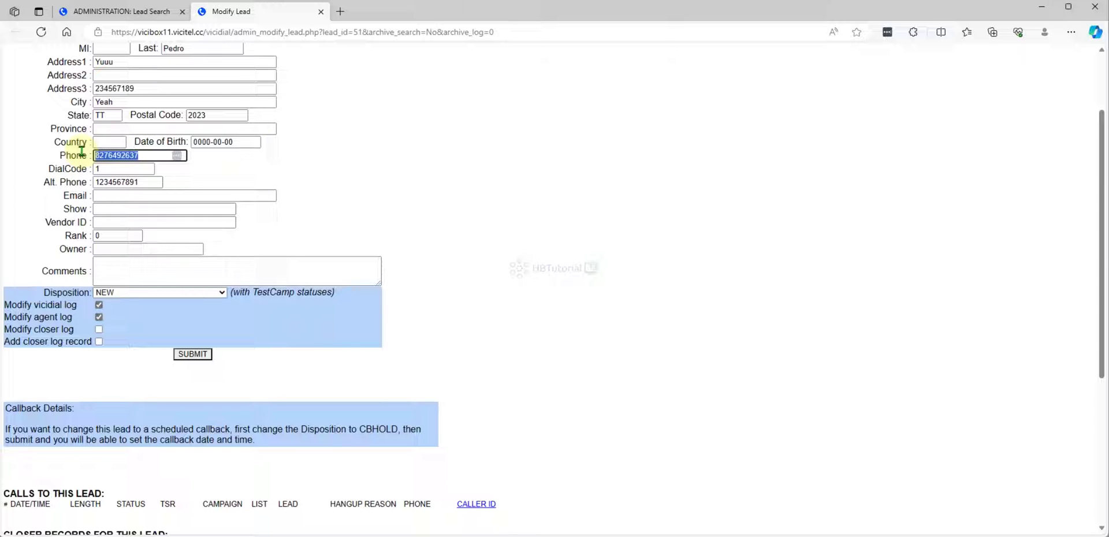
left_click_drag(143, 182, 54, 172)
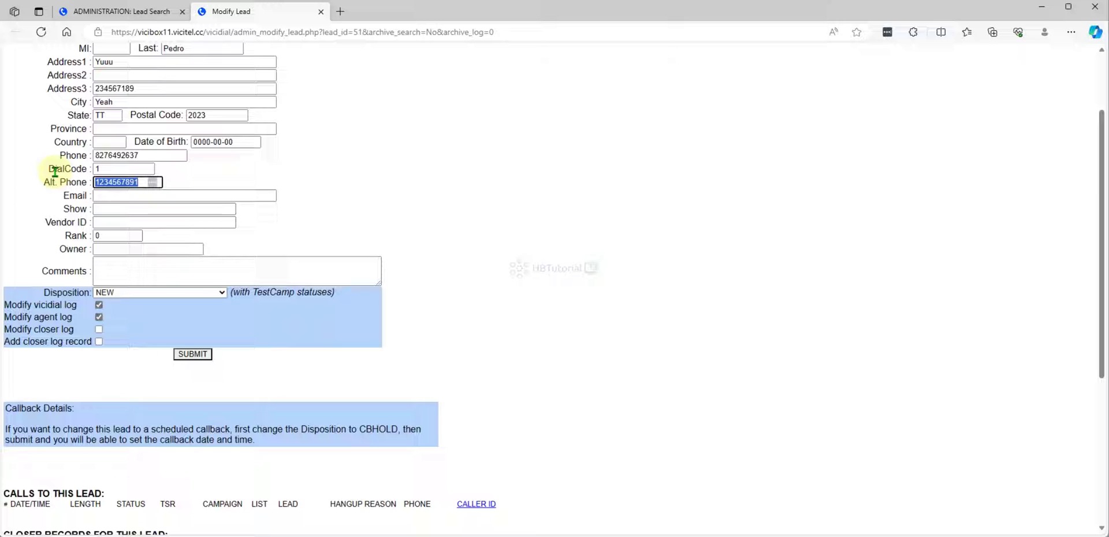
left_click(359, 190)
Step: Verify the Address3 number 234567189, then go back to the Lead Search results tab
left_click_drag(153, 89, 51, 75)
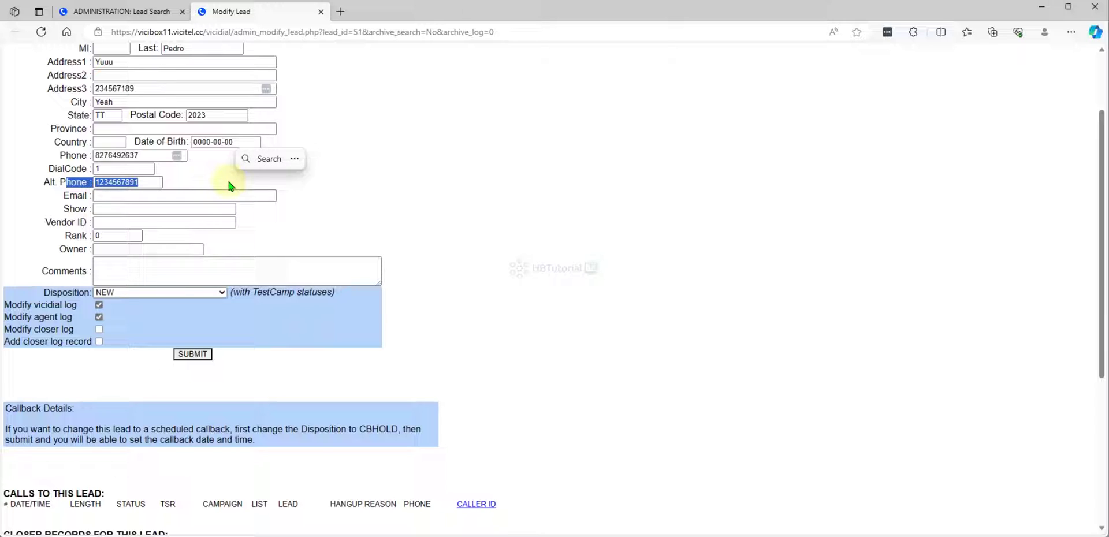
left_click(151, 183)
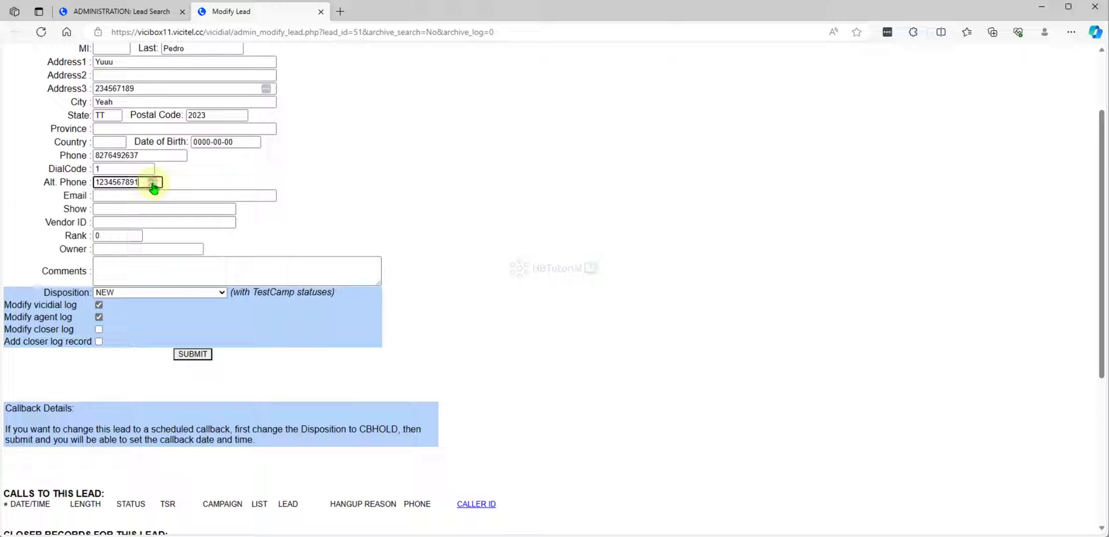
left_click(186, 177)
left_click_drag(75, 88, 176, 92)
left_click(175, 92)
left_click(405, 207)
scroll(405, 204, "down", 5)
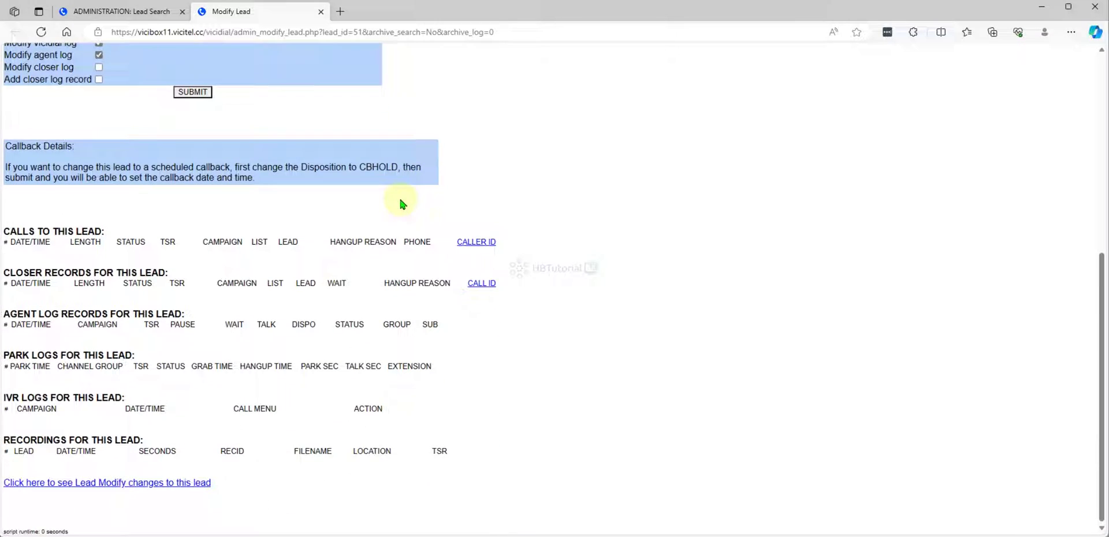
scroll(402, 199, "up", 2)
scroll(404, 200, "up", 4)
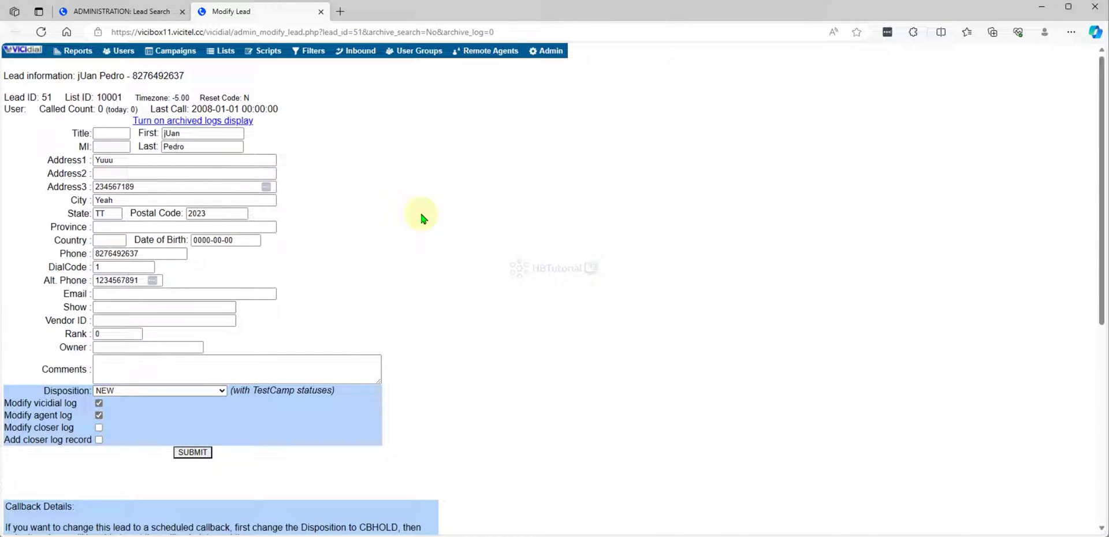
left_click(136, 11)
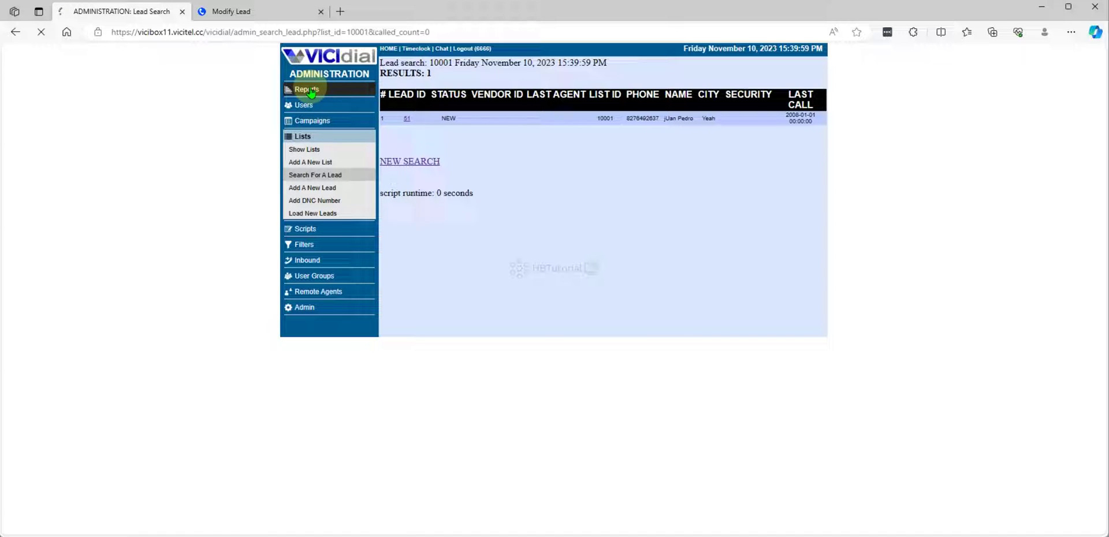
Step: Open Reports from the left administration menu to view real-time, calling, agent and time clock reports
left_click(311, 92)
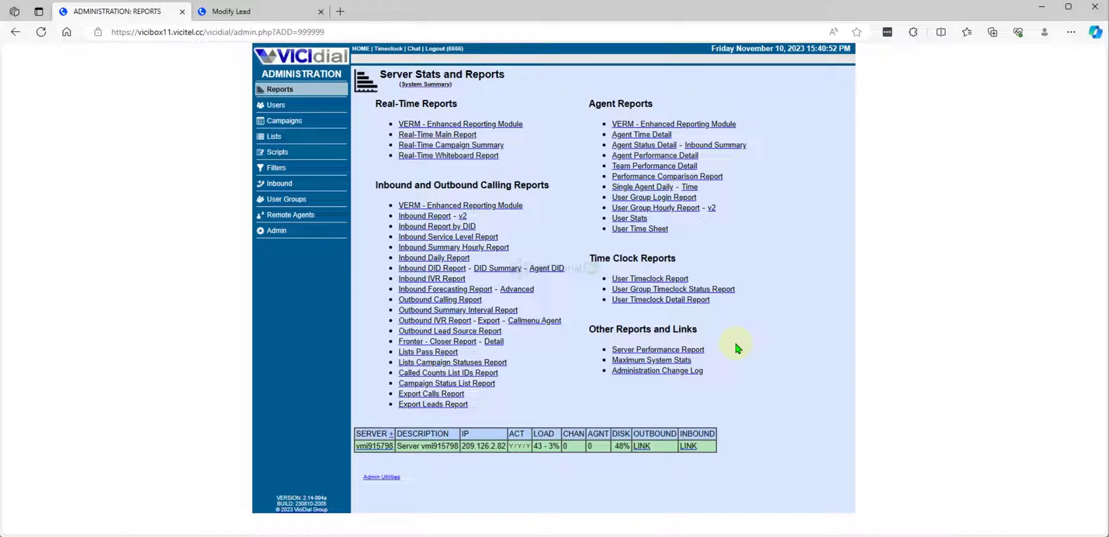